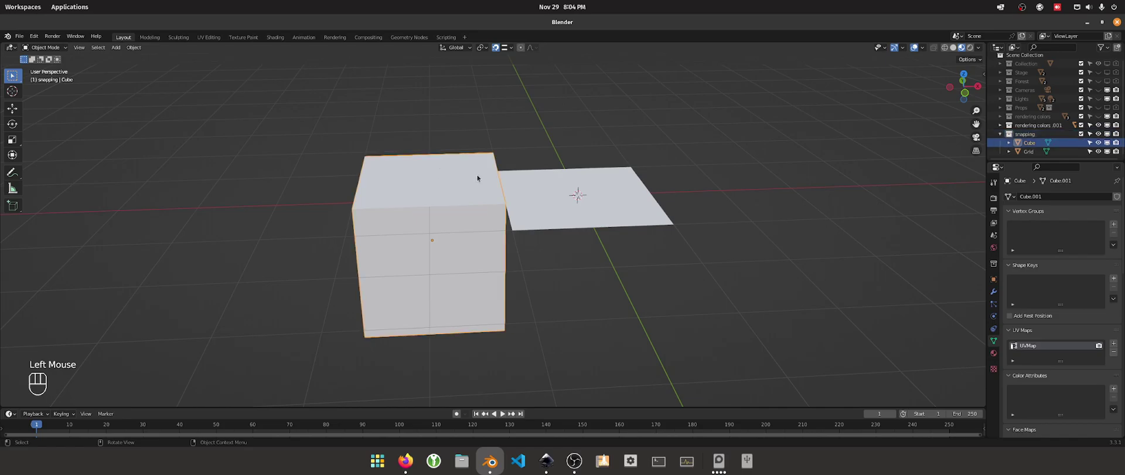
Make the Grid plane unselectable and hide it in the viewport
click(556, 216)
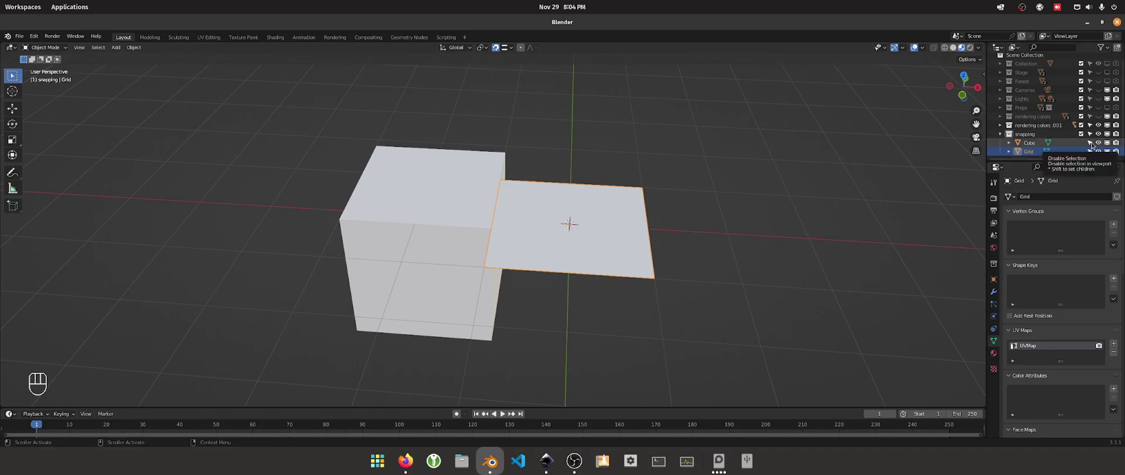
click(1091, 145)
click(1091, 151)
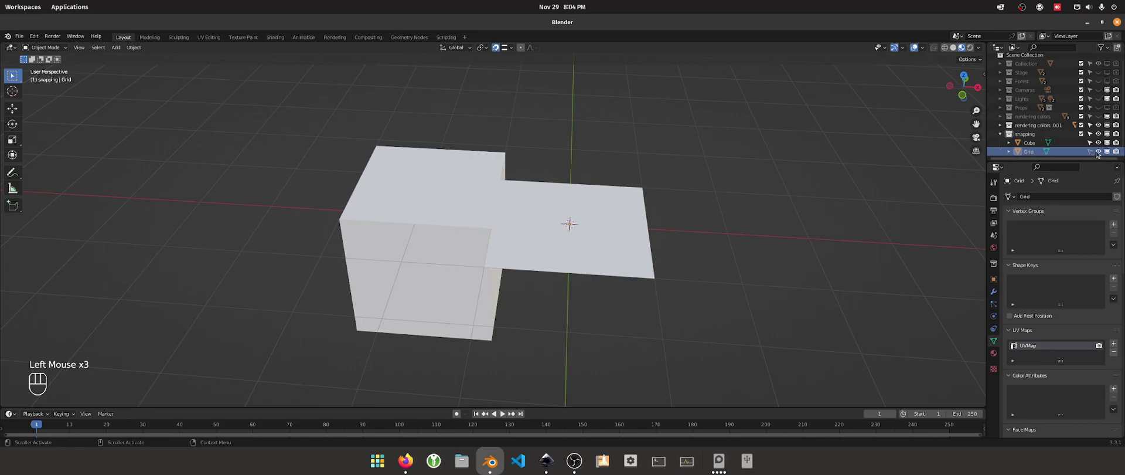
click(1099, 151)
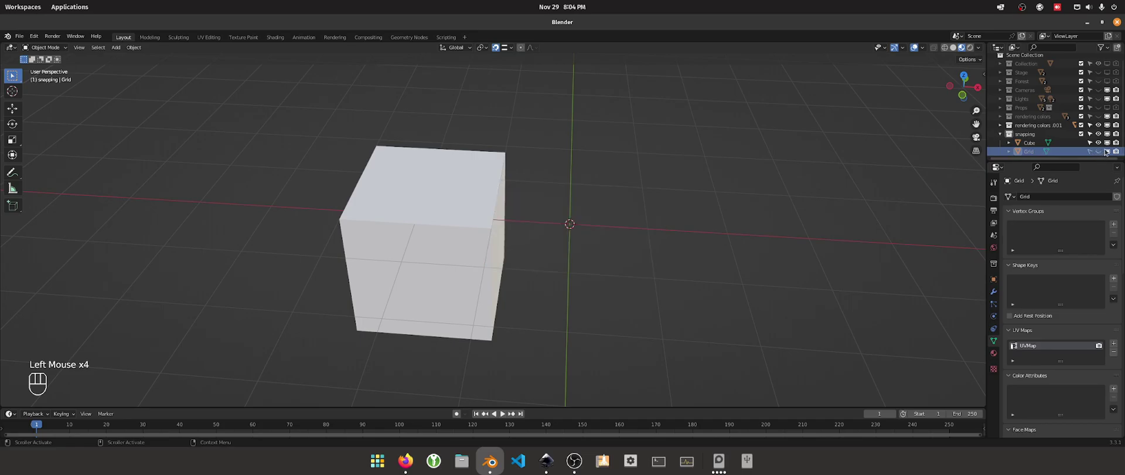
scroll(1115, 154, down, 2)
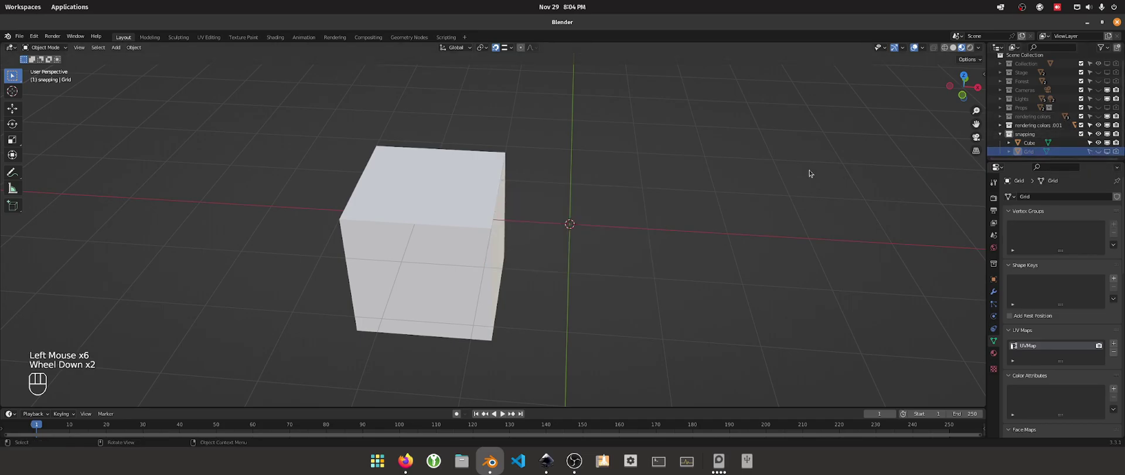
Add a new cube mesh at the world origin beside the existing cube
key(shift+a)
mouse_move(664, 171)
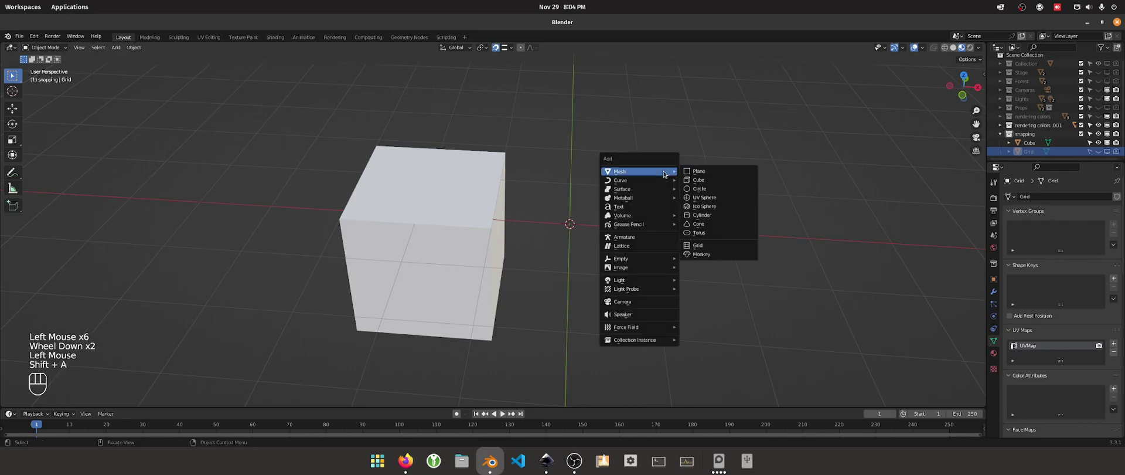
click(706, 181)
right_click(623, 159)
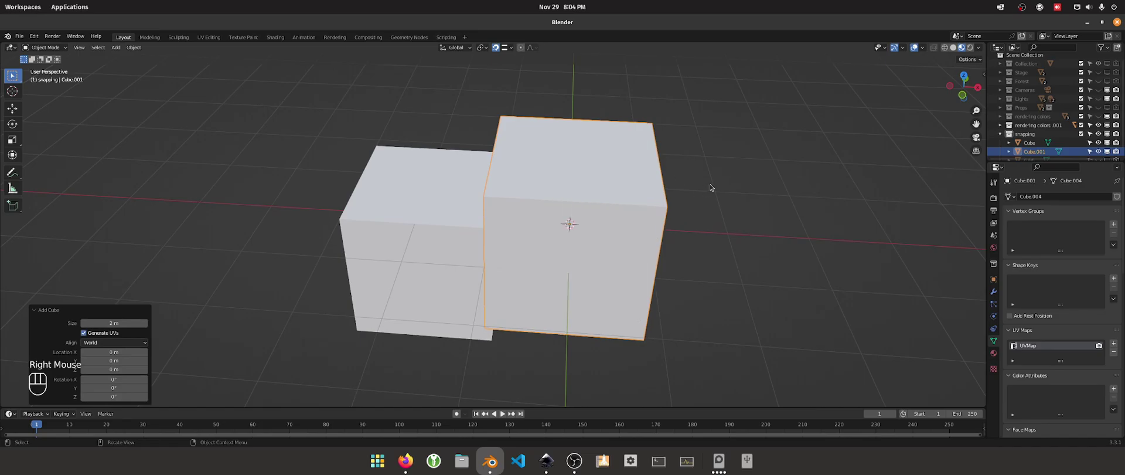
Subdivide the whole new cube twice in Edit Mode and return to Object Mode
click(60, 48)
click(46, 65)
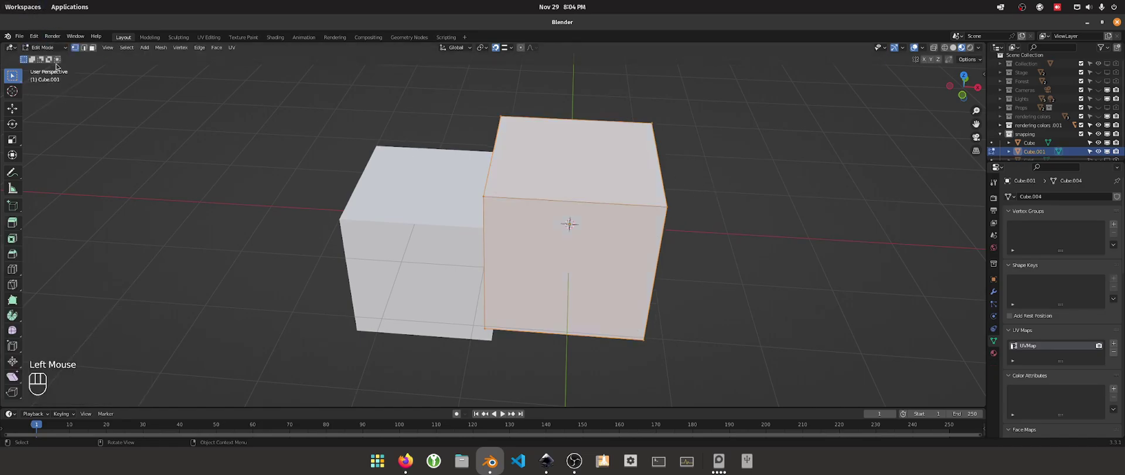
right_click(621, 160)
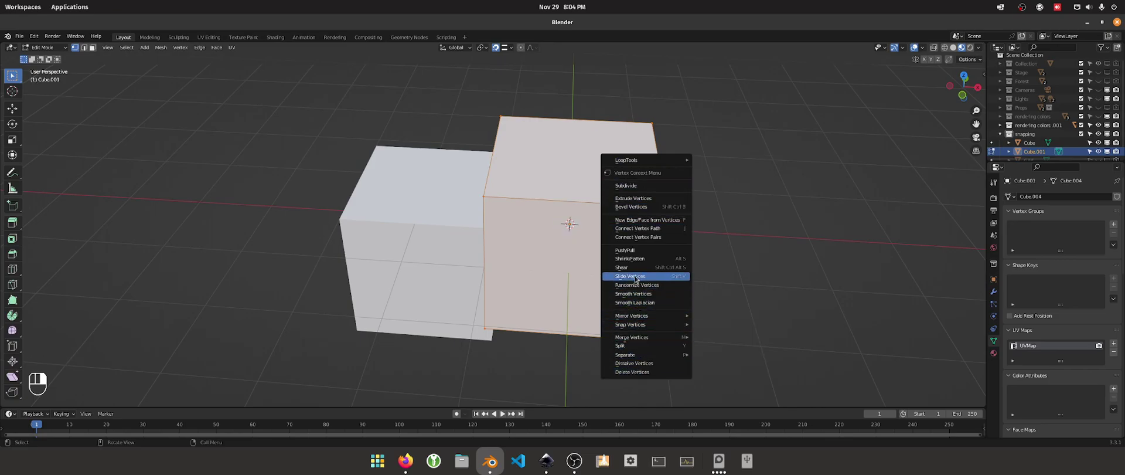
click(638, 186)
right_click(639, 191)
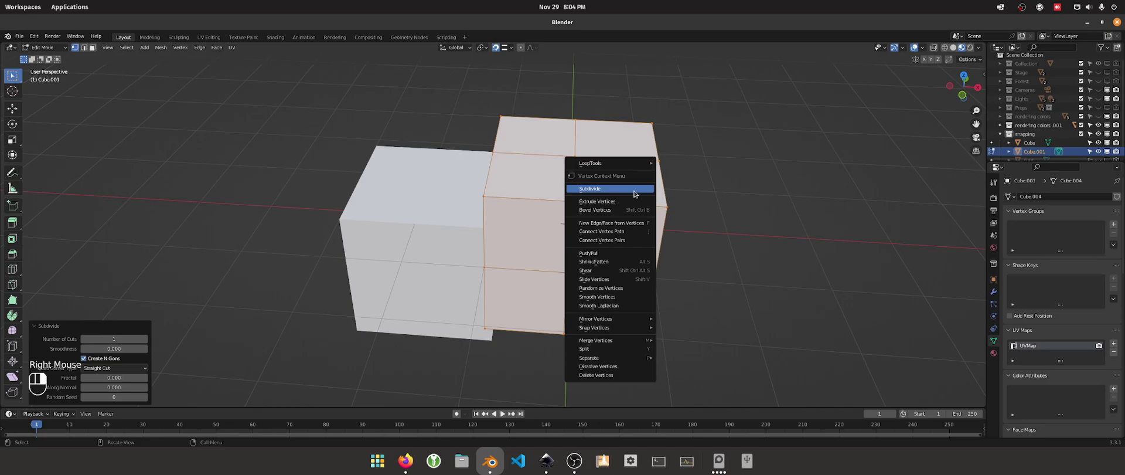
click(635, 189)
middle_drag(727, 222, 675, 180)
scroll(711, 234, down, 2)
scroll(711, 234, up, 2)
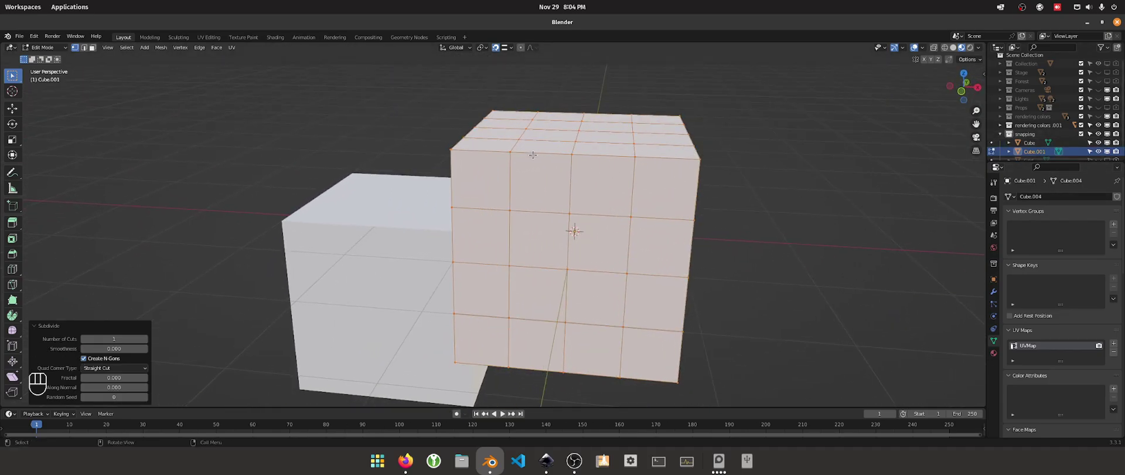
click(66, 52)
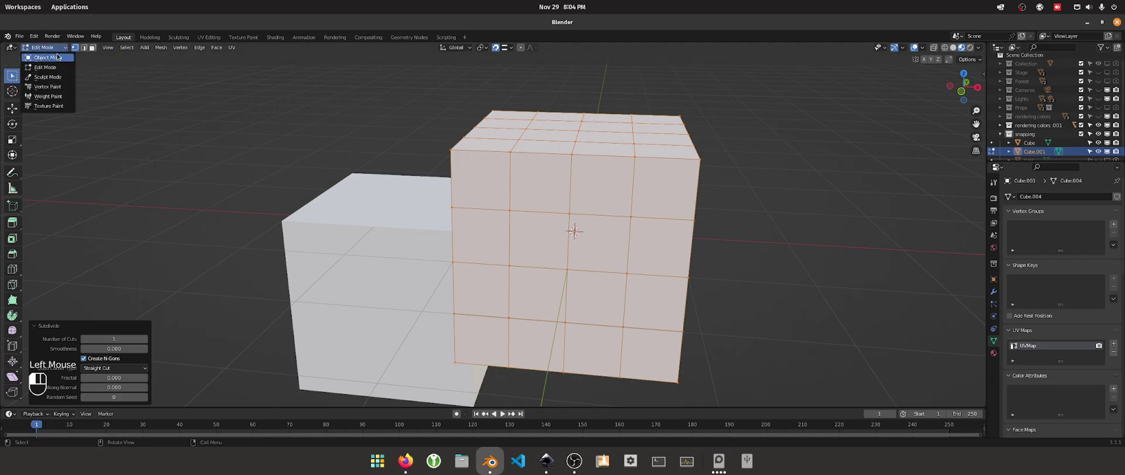
click(44, 50)
Select the original cube and raise it along the Z axis, snapping it against the new subdivided cube
scroll(427, 210, down, 2)
click(427, 209)
middle_drag(483, 196, 484, 208)
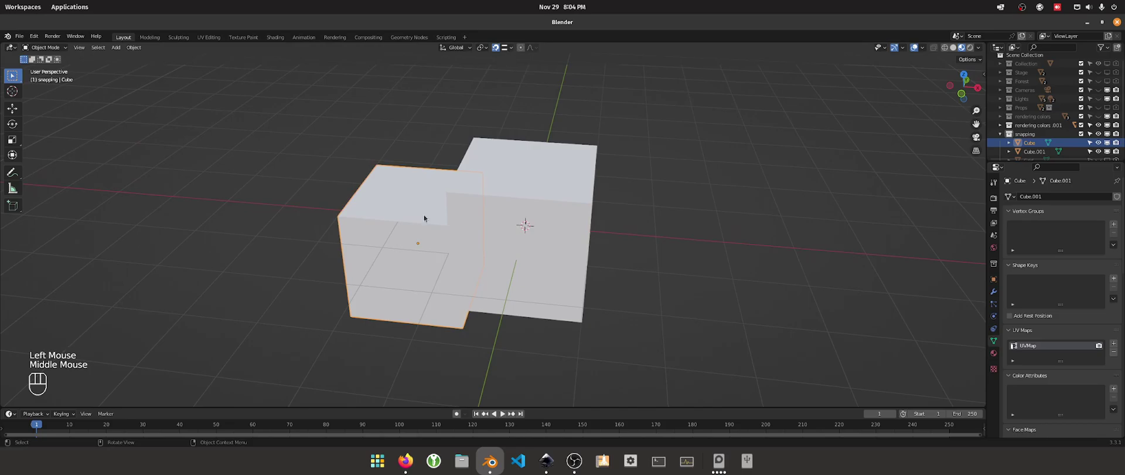
key(g)
key(z)
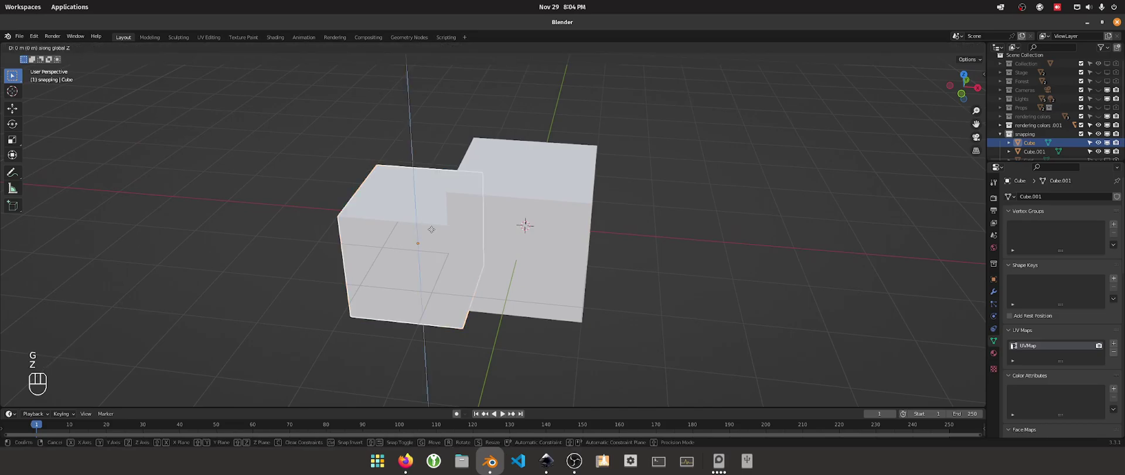
click(476, 154)
middle_drag(468, 157, 493, 157)
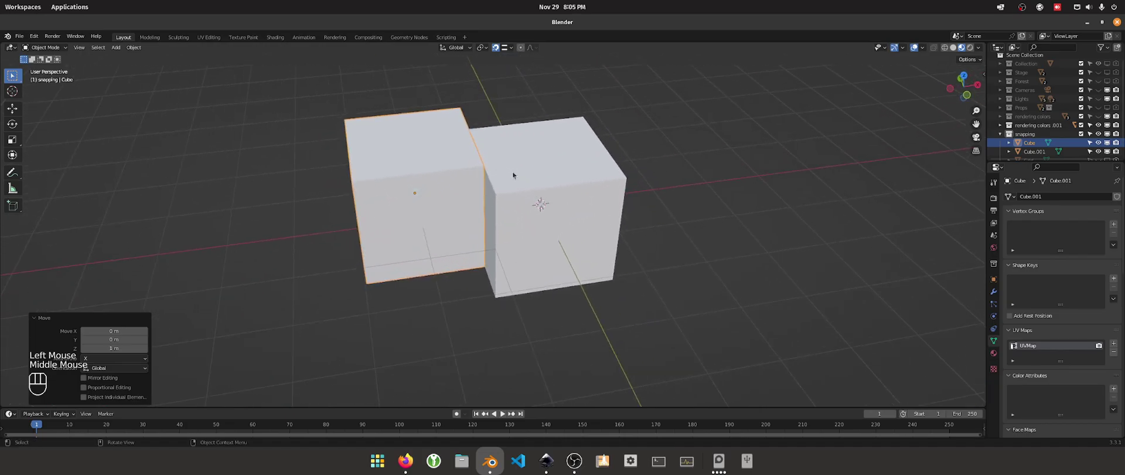
Reposition the original cube once more along Z, snapping near the subdivided cube's upper back edge
key(g)
key(z)
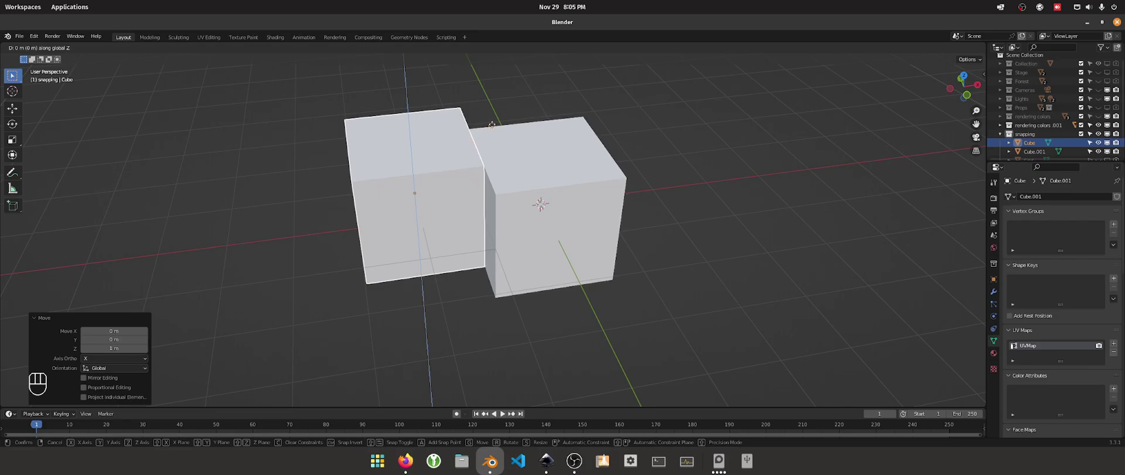
click(492, 125)
middle_drag(519, 126, 506, 136)
scroll(504, 137, up, 2)
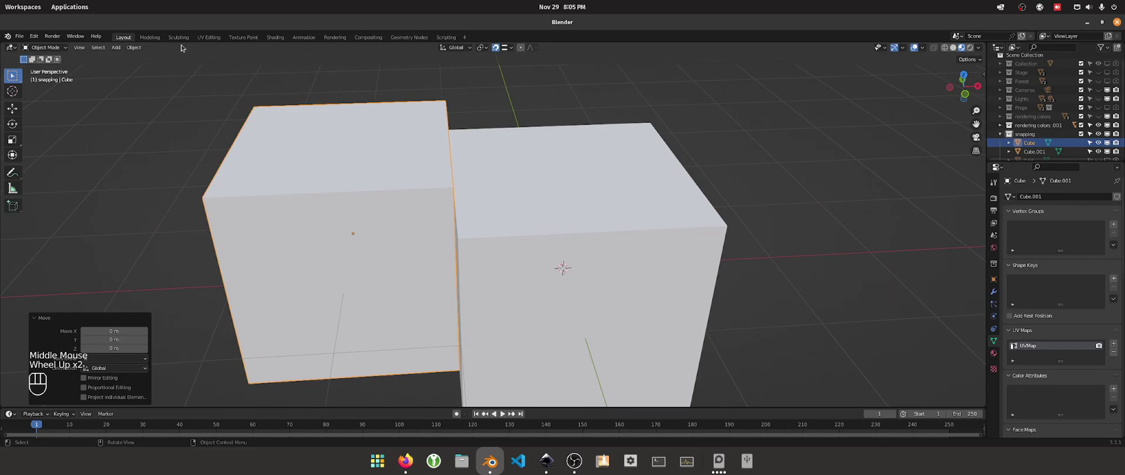
Select the subdivided cube and switch the viewport shading to wireframe
click(467, 155)
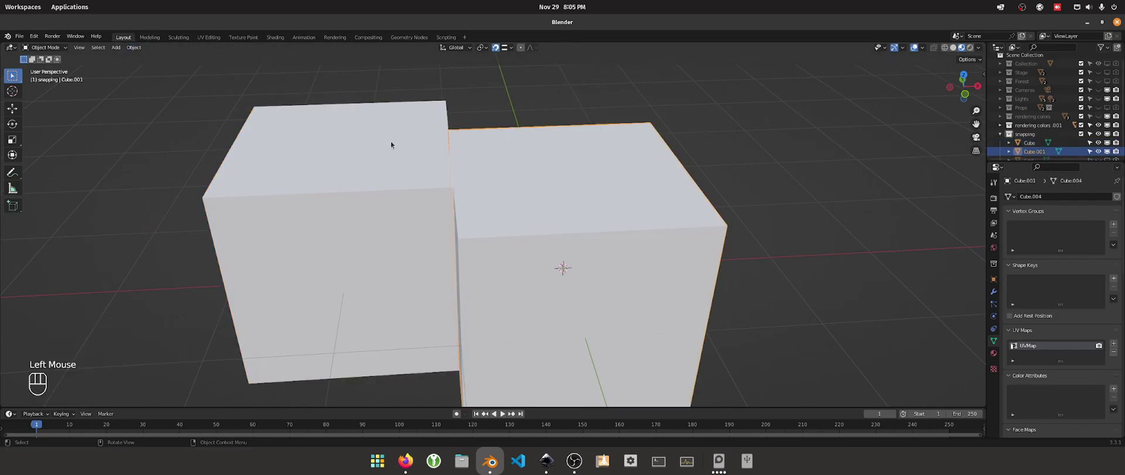
key(z)
click(334, 133)
scroll(423, 139, down, 2)
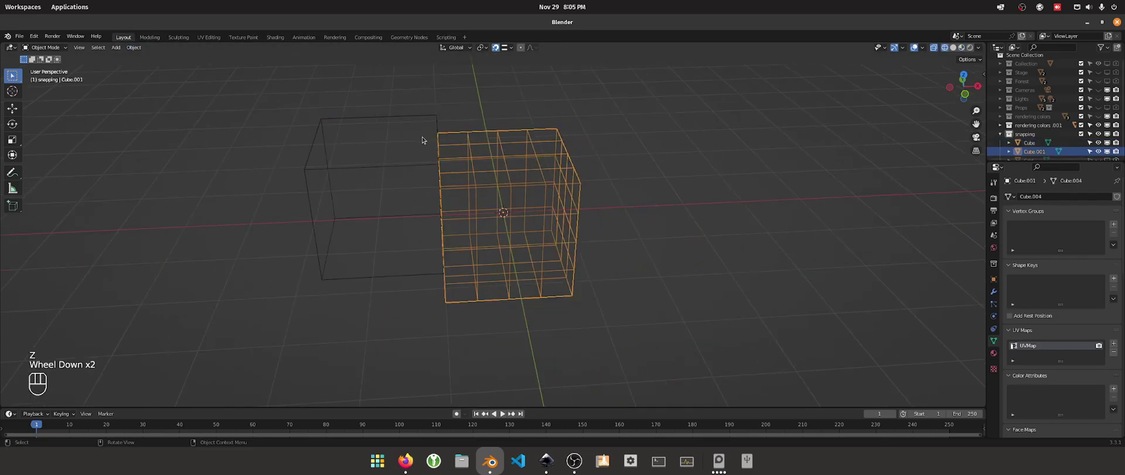
Move the original cube freely about 0.6 m along negative X, away from the subdivided cube
click(375, 121)
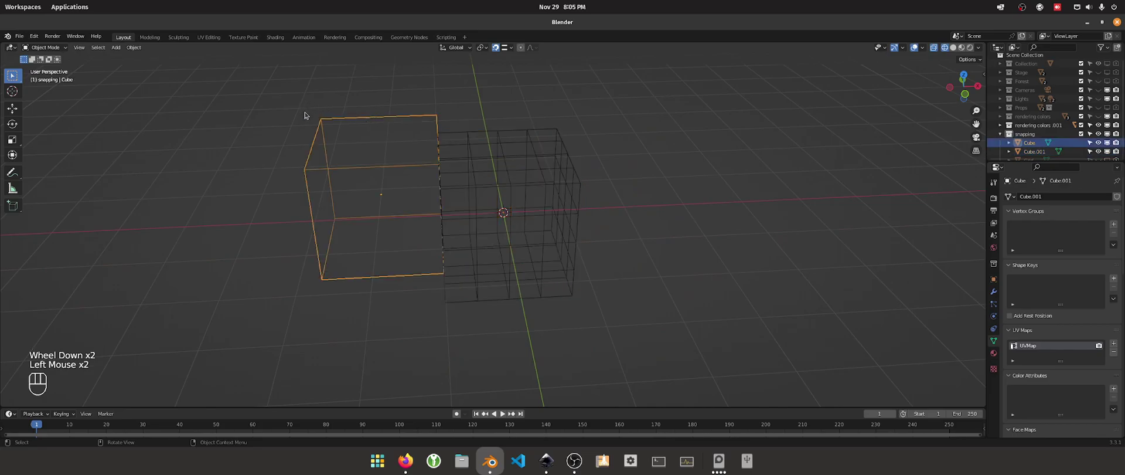
key(g)
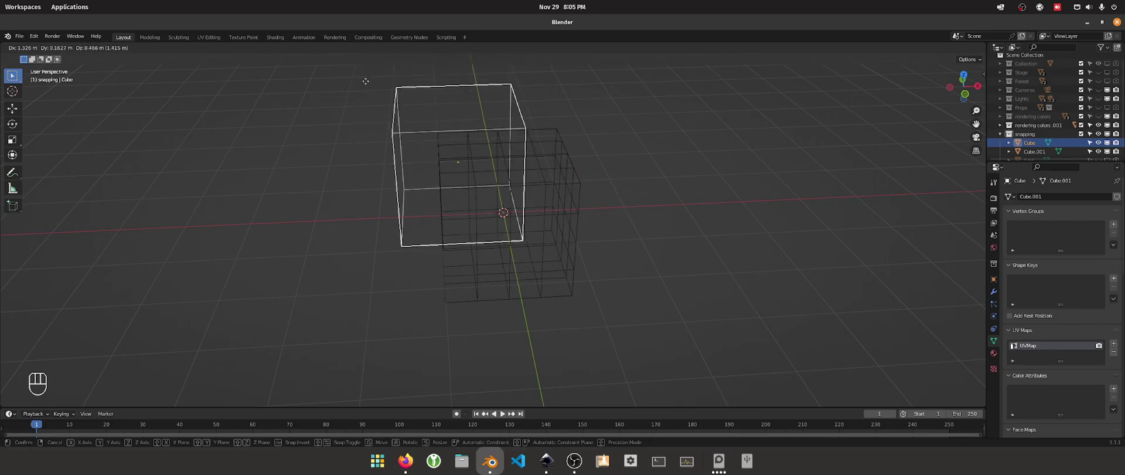
click(270, 107)
scroll(419, 131, down, 1)
scroll(419, 131, up, 1)
scroll(417, 137, up, 1)
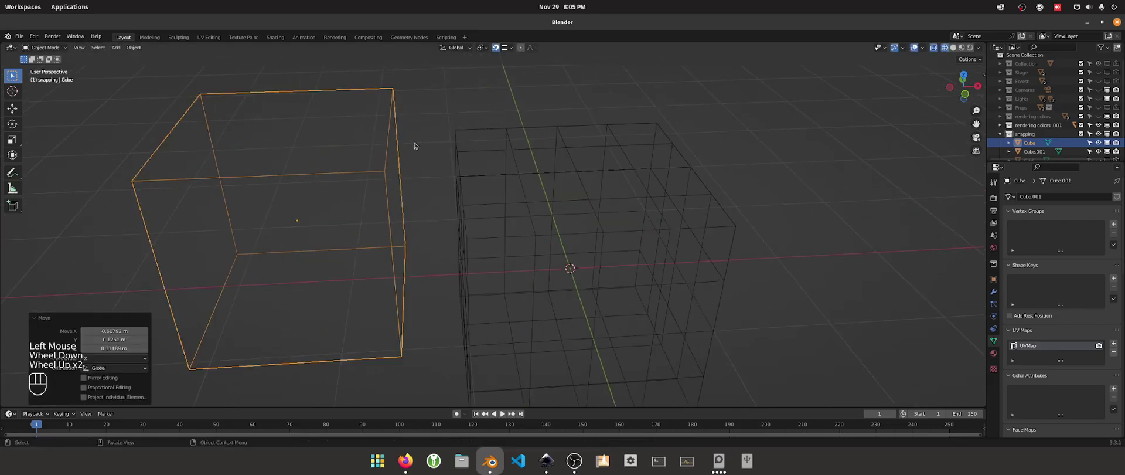
Try snapping the original cube's corner onto the subdivided cube's vertices in several free moves, then place it back apart from that cube
key(g)
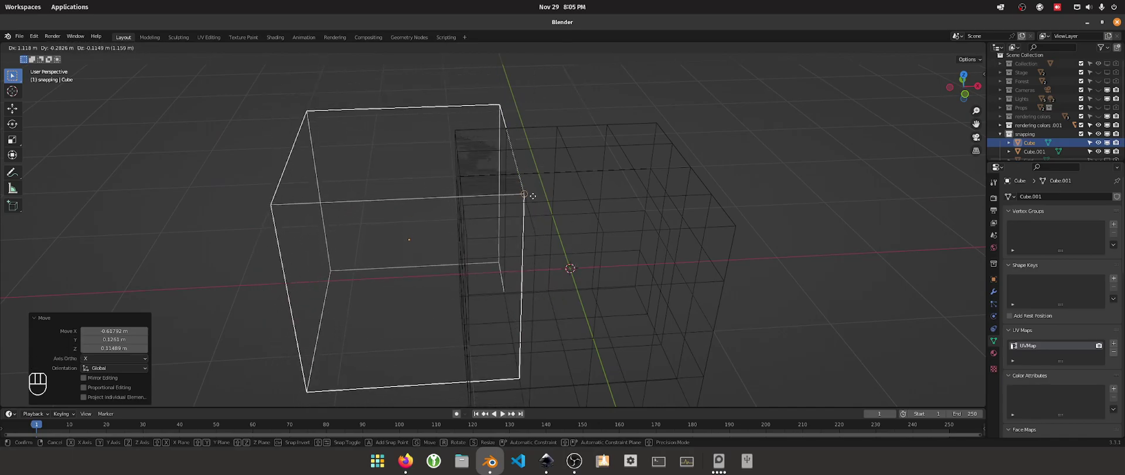
click(422, 160)
key(g)
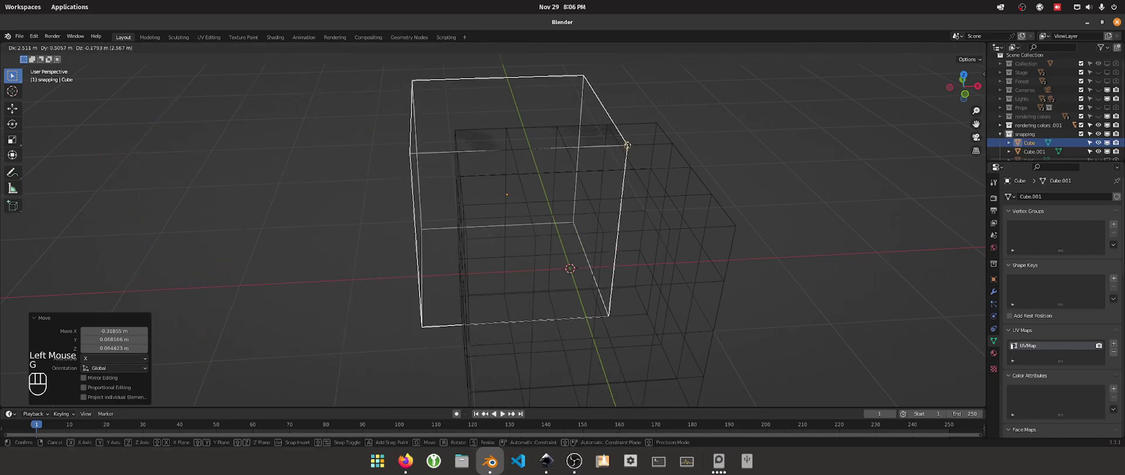
click(661, 164)
key(g)
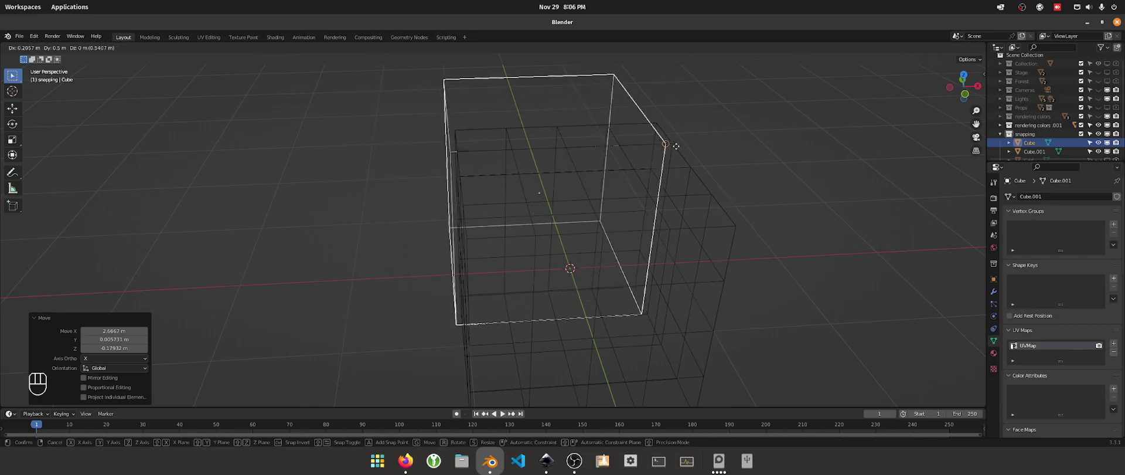
click(272, 169)
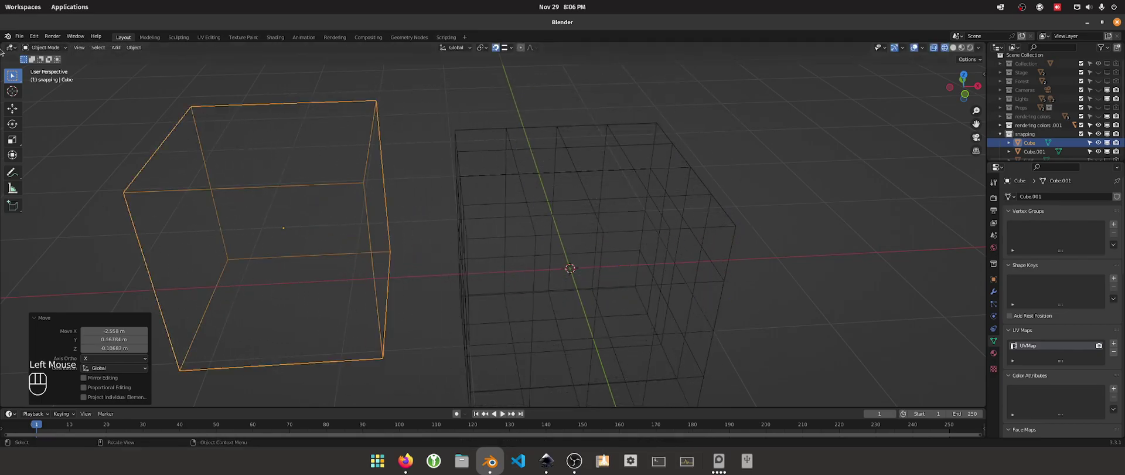
Subdivide the original cube once in Edit Mode and return to Object Mode
click(58, 48)
click(47, 67)
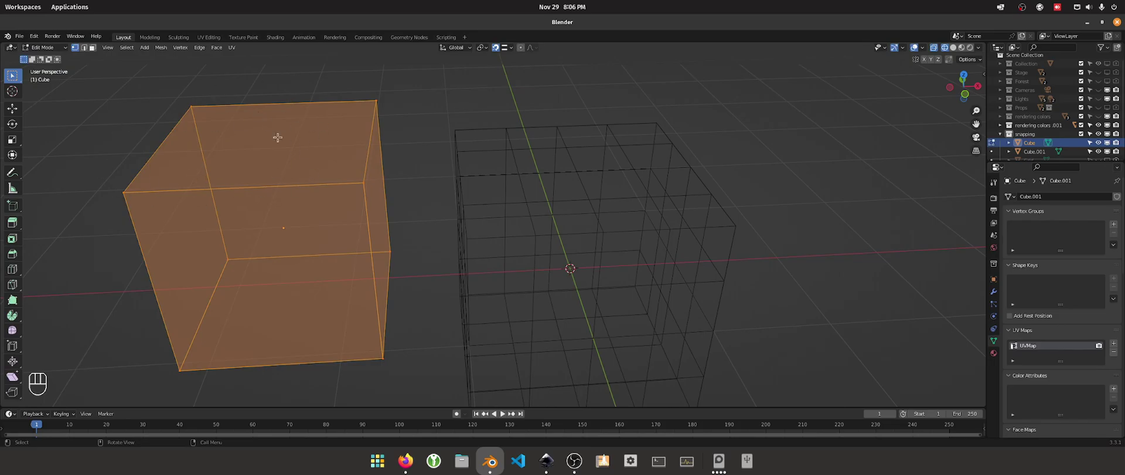
right_click(287, 167)
click(257, 167)
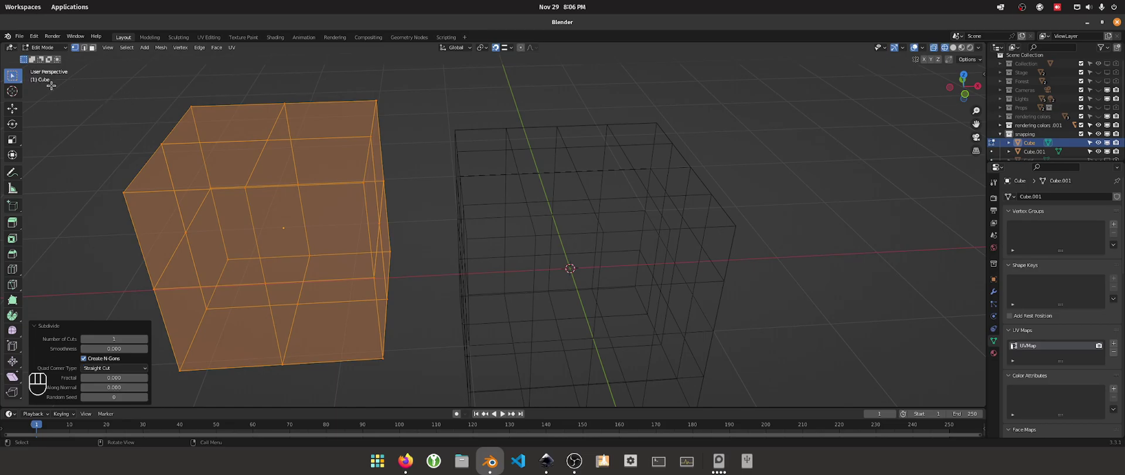
click(66, 50)
click(44, 56)
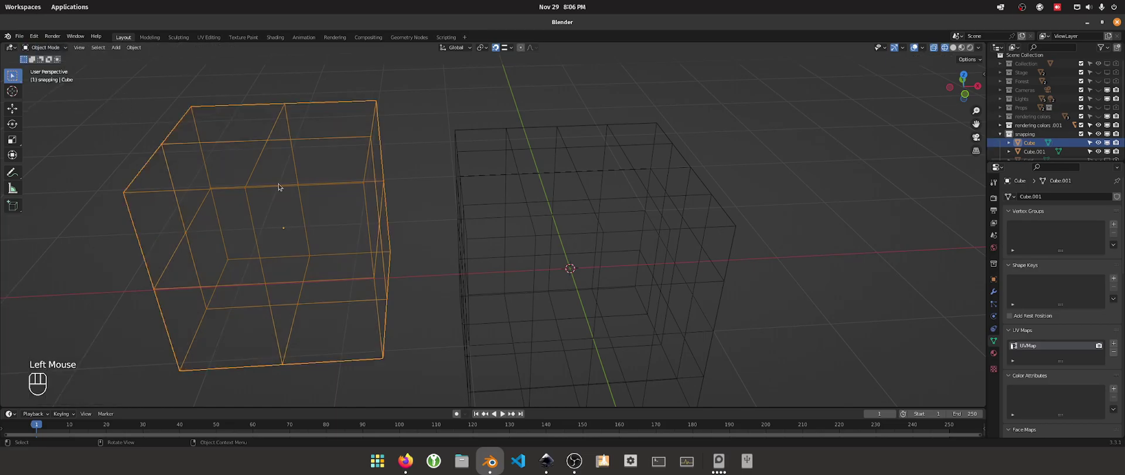
Move the original cube to the opposite side of the denser cube, then shift it back to overlap that cube with vertex snapping
key(g)
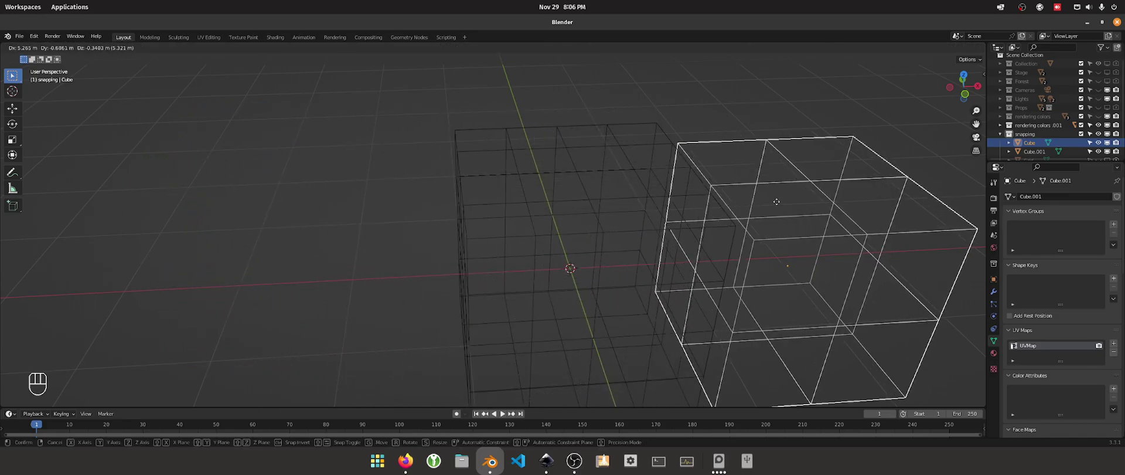
click(797, 199)
key(g)
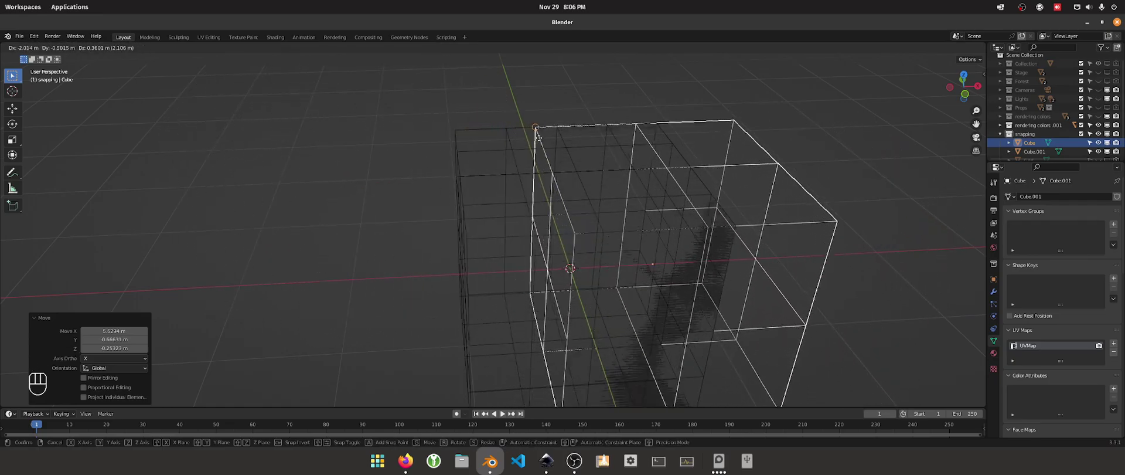
click(584, 156)
Raise the original cube about 0.03 m along the Z axis with snapping to the denser cube
middle_drag(583, 156, 692, 146)
key(g)
key(z)
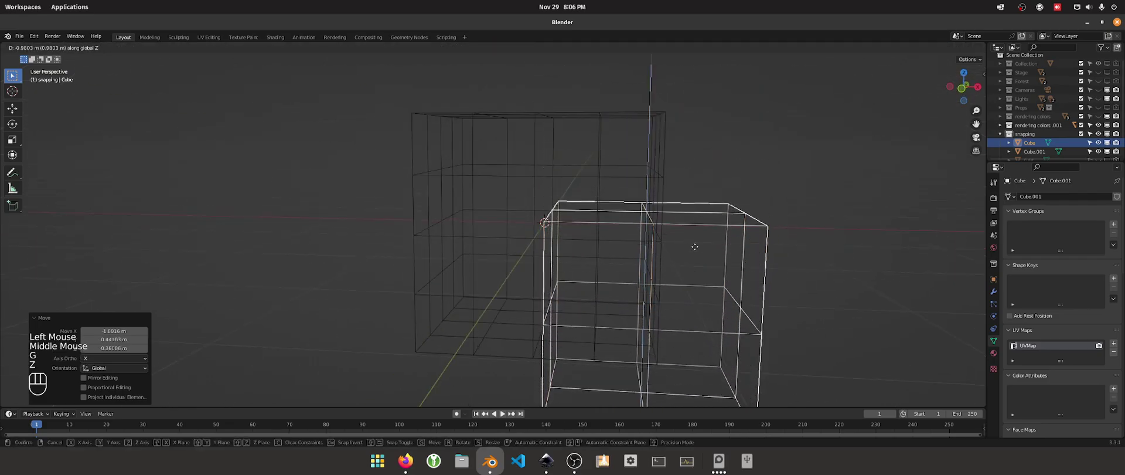
click(666, 354)
Lower the original cube about 2.95 m along Z so it sits below the denser cube
scroll(674, 328, down, 3)
scroll(689, 328, up, 3)
key(g)
key(z)
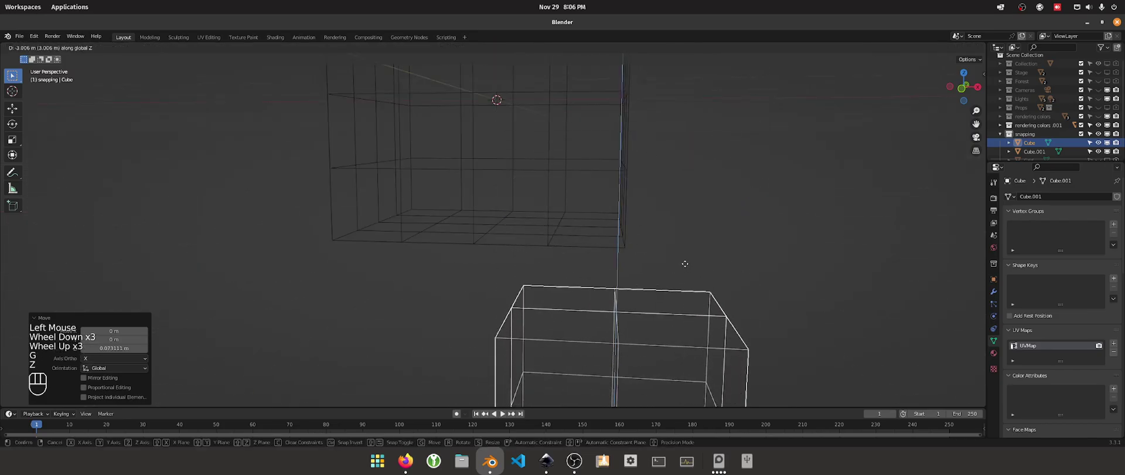
click(680, 258)
Raise the original cube about 0.88 m along Z, snapping its top to the underside of the denser cube
scroll(595, 176, down, 2)
scroll(585, 210, up, 2)
scroll(560, 212, down, 1)
scroll(580, 320, up, 2)
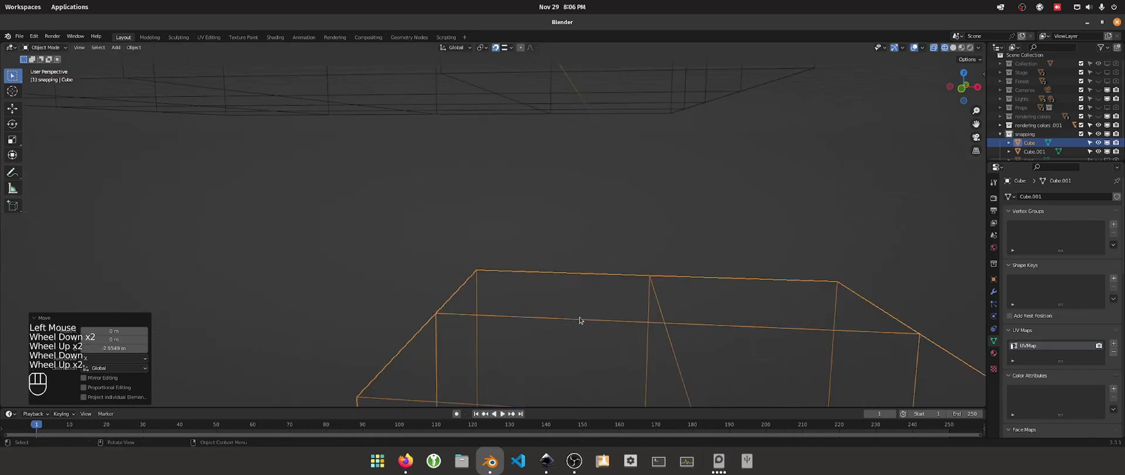
key(g)
key(z)
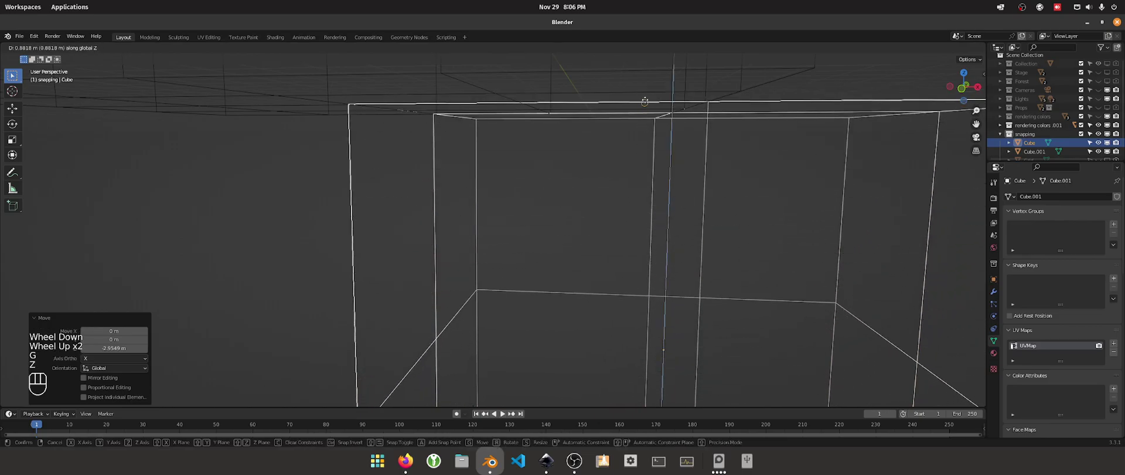
click(645, 103)
Move the original cube along the Z axis again with snapping to the underside of the denser cube
middle_drag(644, 102, 623, 115)
key(g)
key(z)
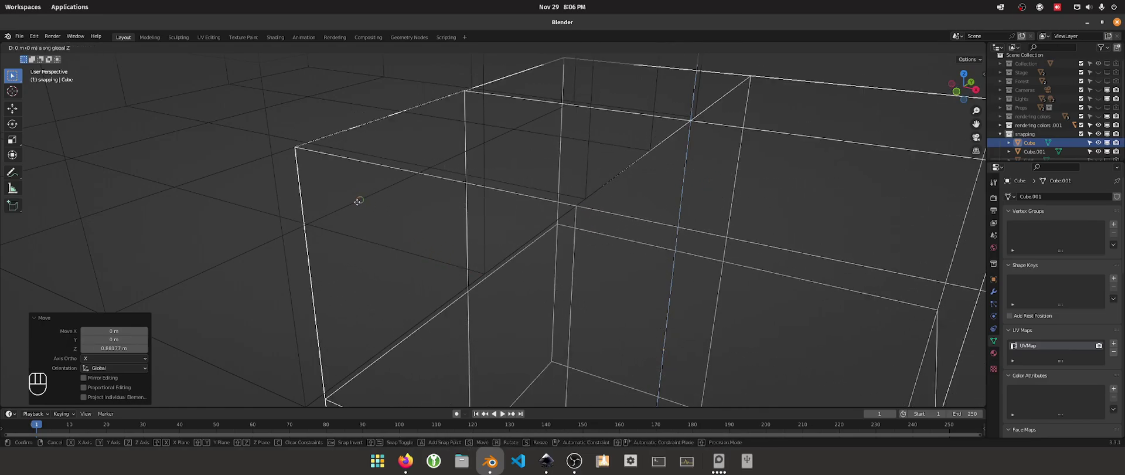
click(370, 199)
scroll(480, 141, down, 3)
middle_drag(413, 189, 440, 198)
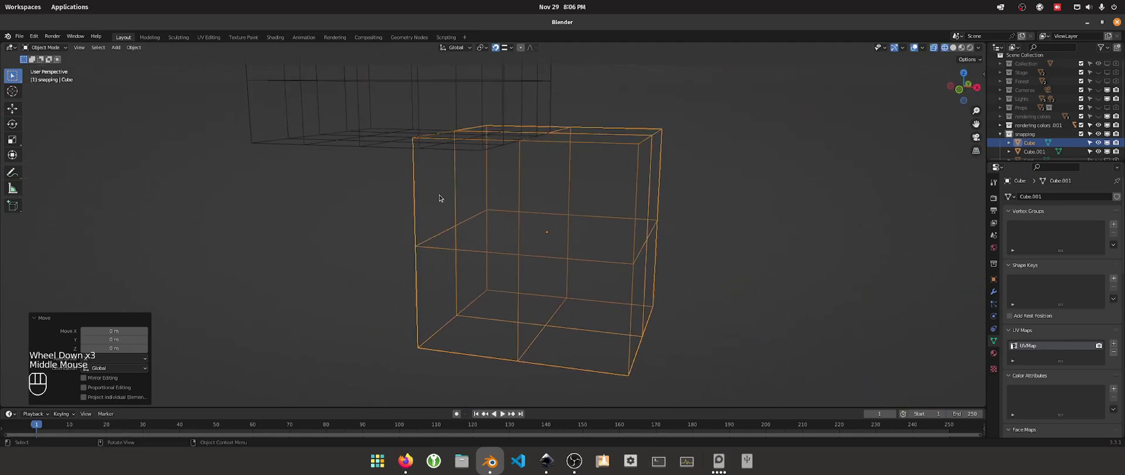
Delete the denser cube and add a 2 m monkey mesh at the origin in its place
scroll(528, 110, down, 3)
scroll(489, 107, up, 2)
click(494, 108)
click(510, 112)
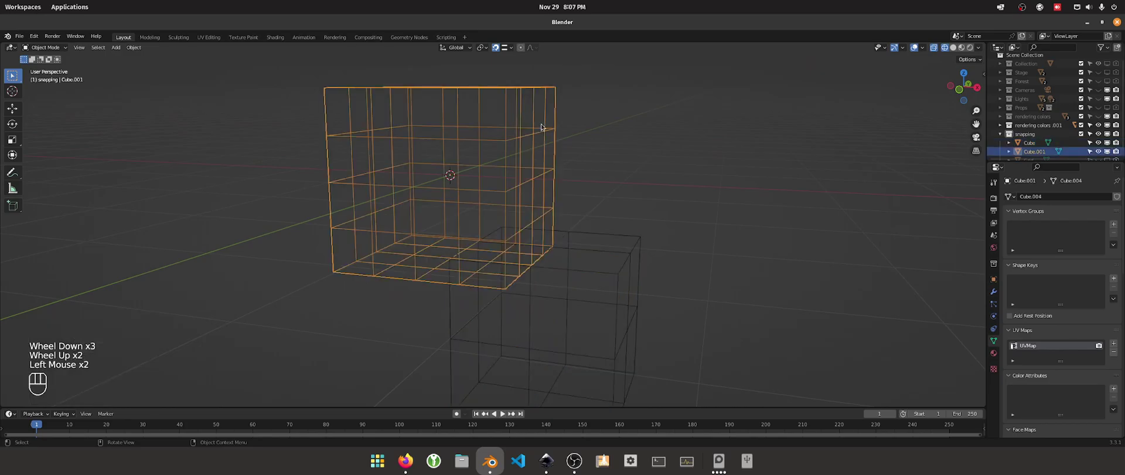
key(Delete)
key(shift+a)
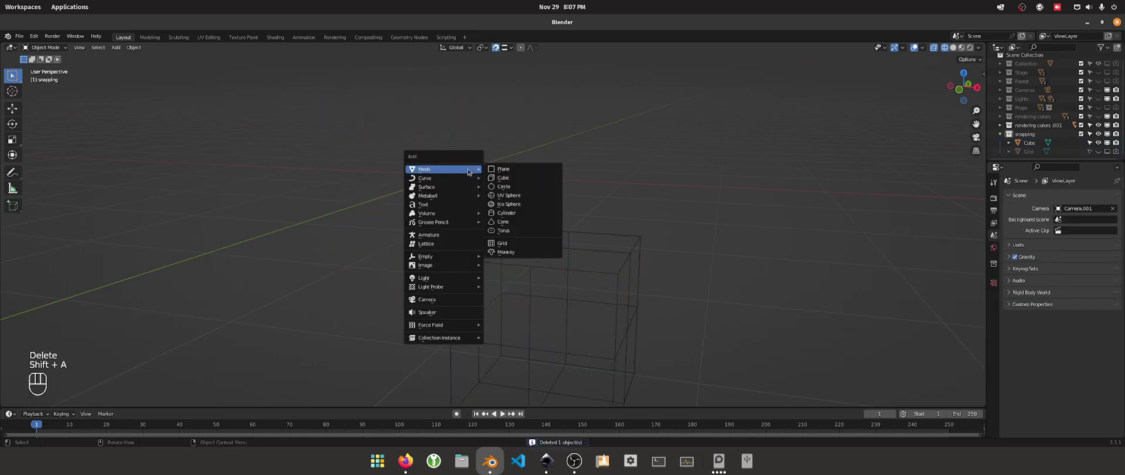
click(510, 253)
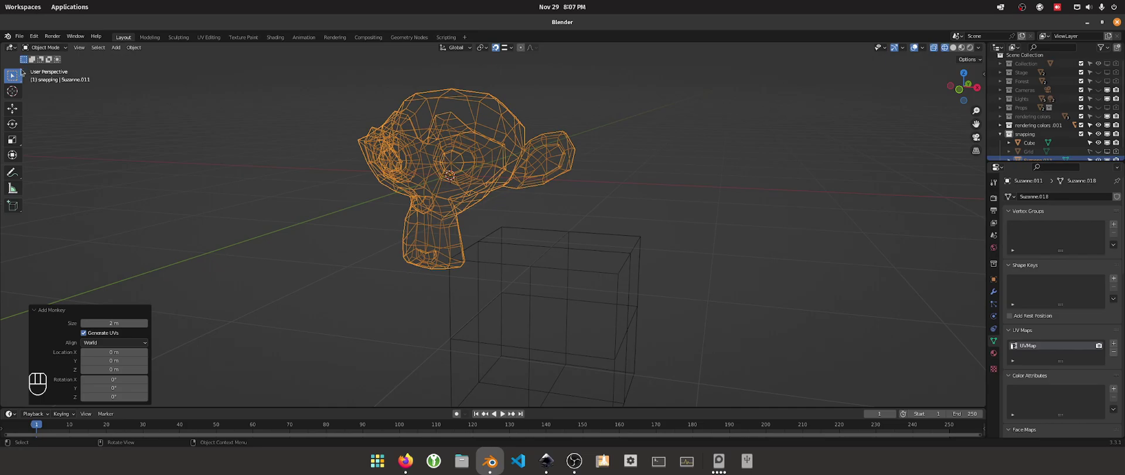
Select the remaining cube and move it up against the monkey head with edge snapping
click(512, 251)
scroll(578, 171, down, 2)
scroll(578, 171, up, 1)
middle_drag(579, 170, 572, 185)
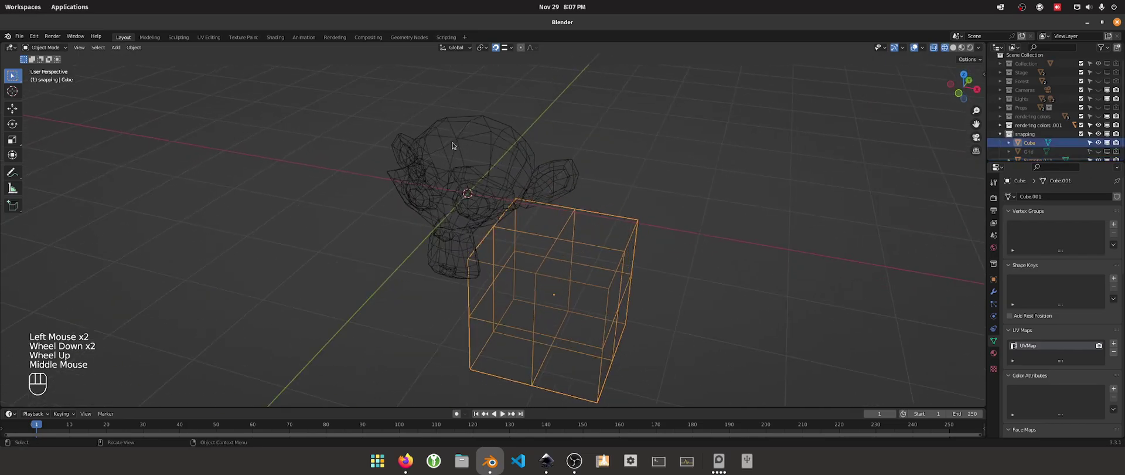
key(g)
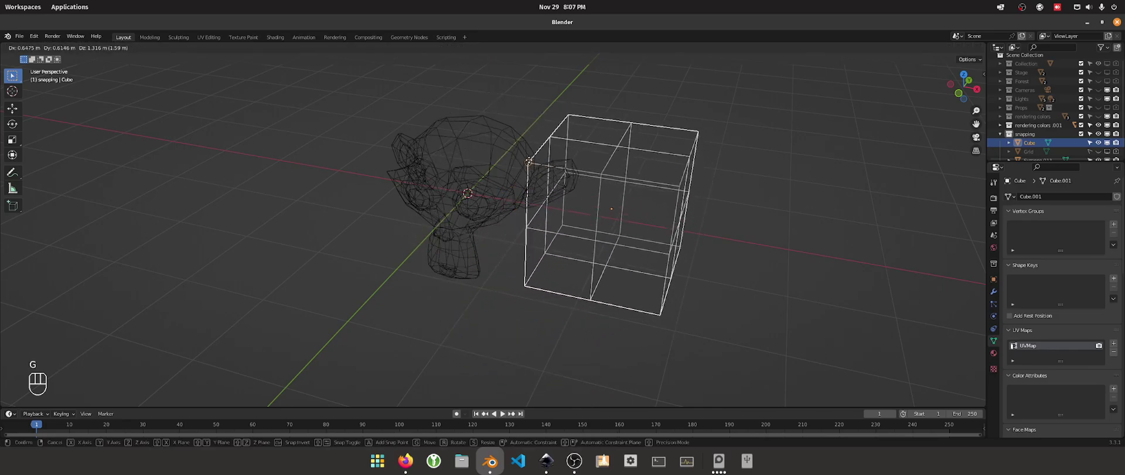
click(509, 128)
Move the cube about -0.45 m in X, 0.62 m in Y and -0.34 m in Z, snapping its corner to the back of the monkey head
middle_drag(509, 128, 460, 123)
scroll(469, 138, down, 3)
scroll(488, 157, up, 5)
middle_drag(488, 157, 528, 176)
key(g)
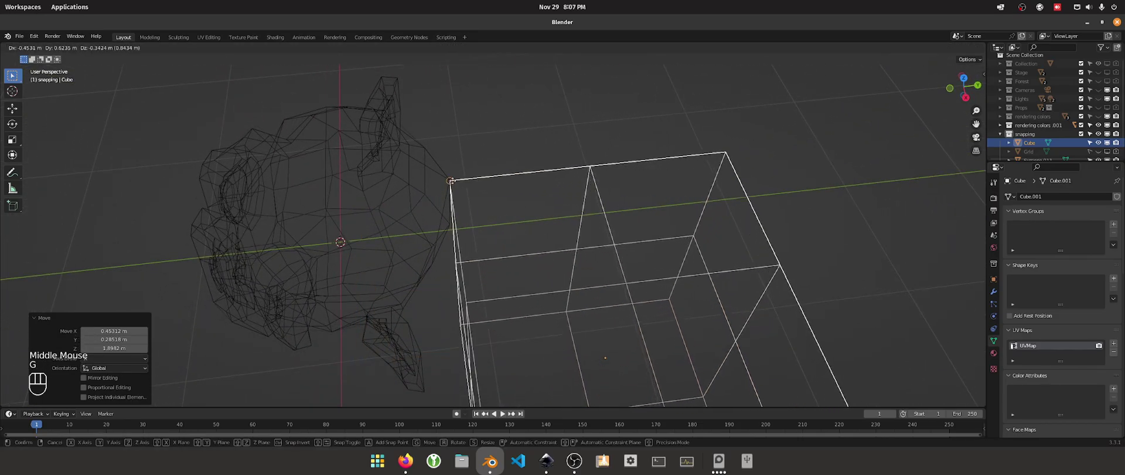
click(459, 191)
Change the snap target to Face Project
middle_drag(459, 191, 597, 92)
middle_drag(506, 110, 537, 108)
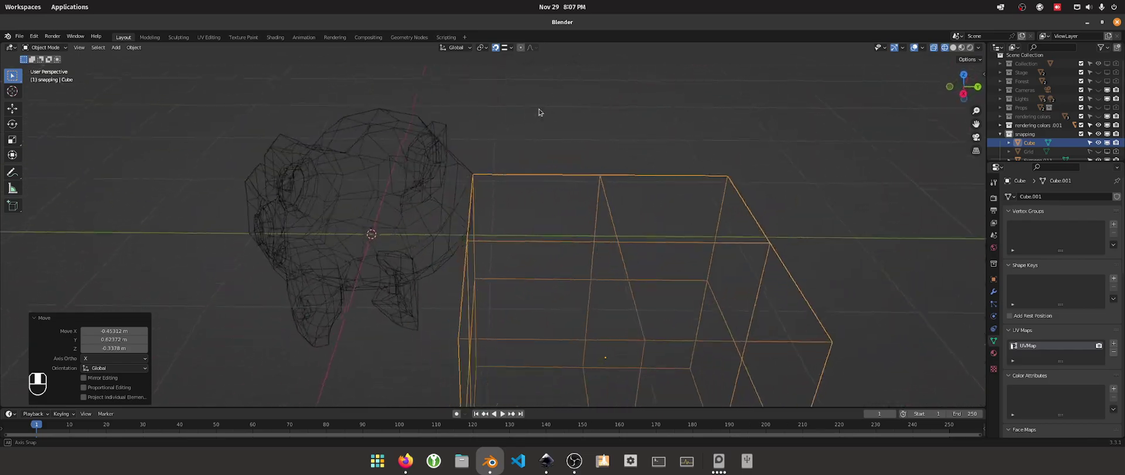
scroll(528, 123, down, 3)
scroll(518, 138, up, 2)
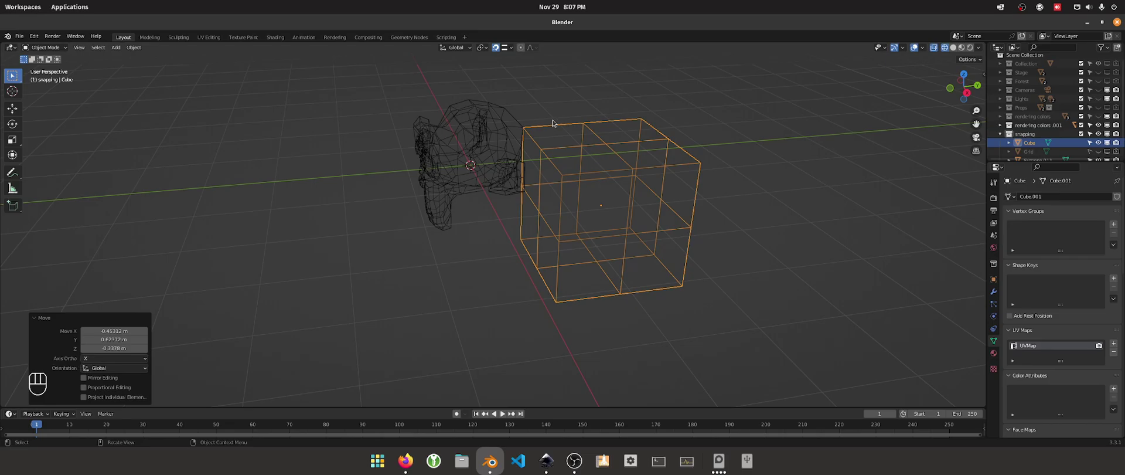
scroll(551, 140, up, 2)
scroll(560, 117, down, 2)
mouse_move(564, 111)
middle_down()
mouse_move(427, 108)
mouse_move(562, 122)
mouse_move(578, 111)
middle_up()
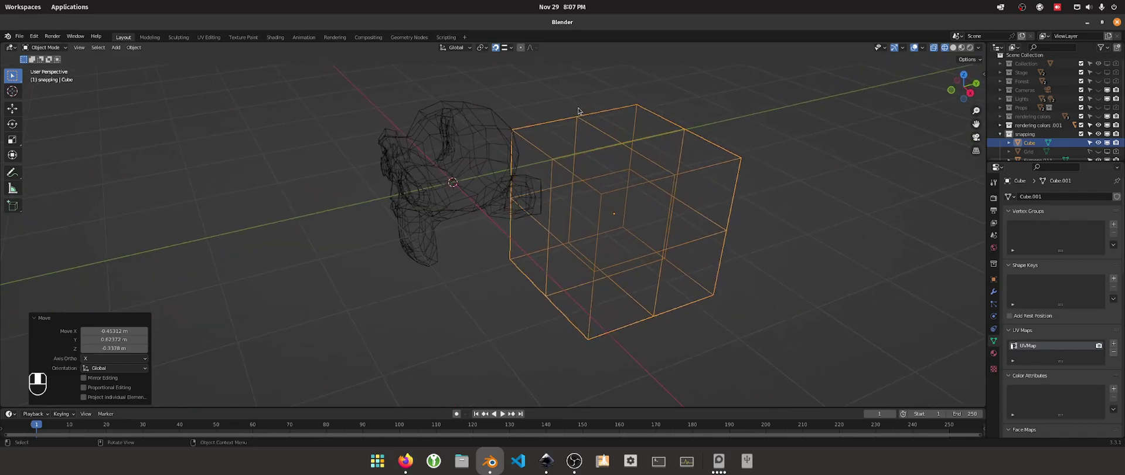
click(511, 47)
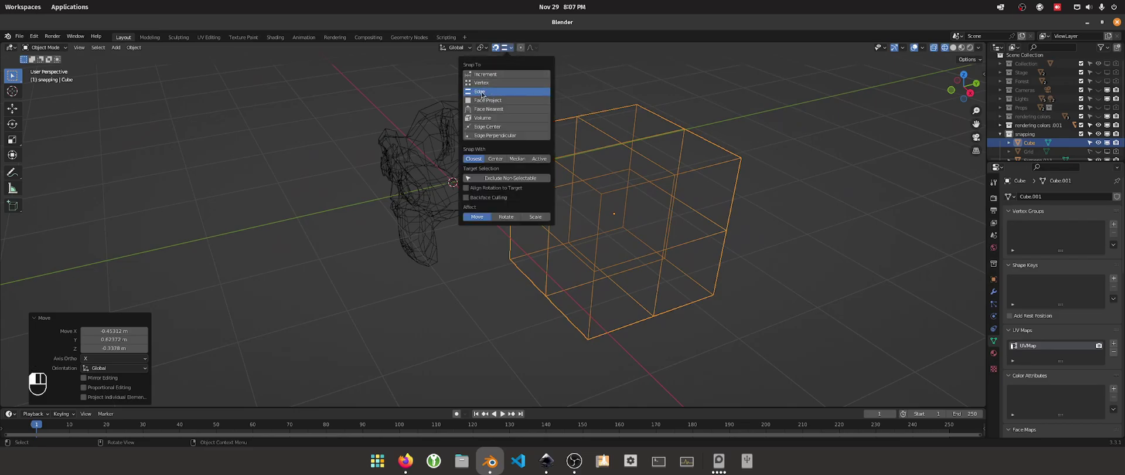
click(501, 101)
Move the cube freely against the monkey head twice, snapping its corner onto the faces of the head
middle_drag(666, 117, 689, 120)
key(g)
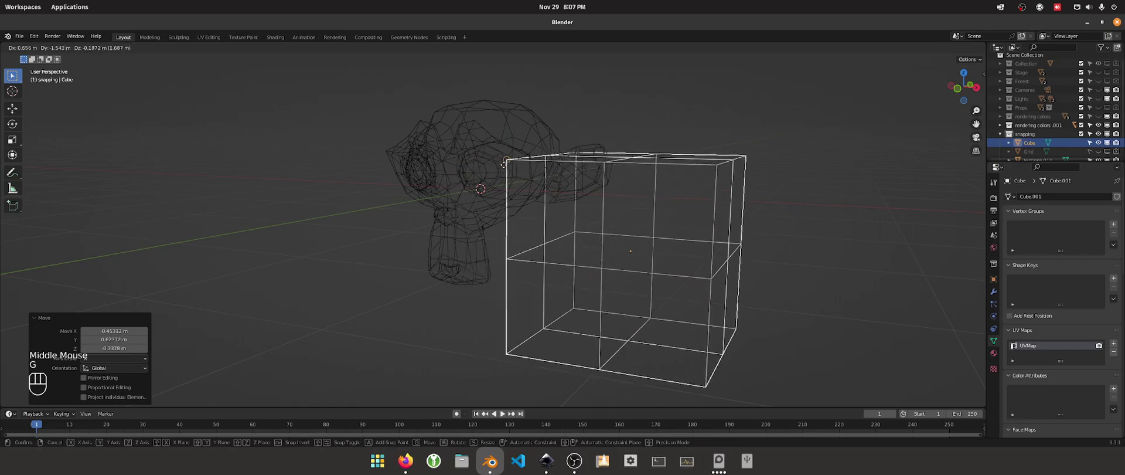
click(595, 117)
middle_drag(595, 118, 607, 142)
key(g)
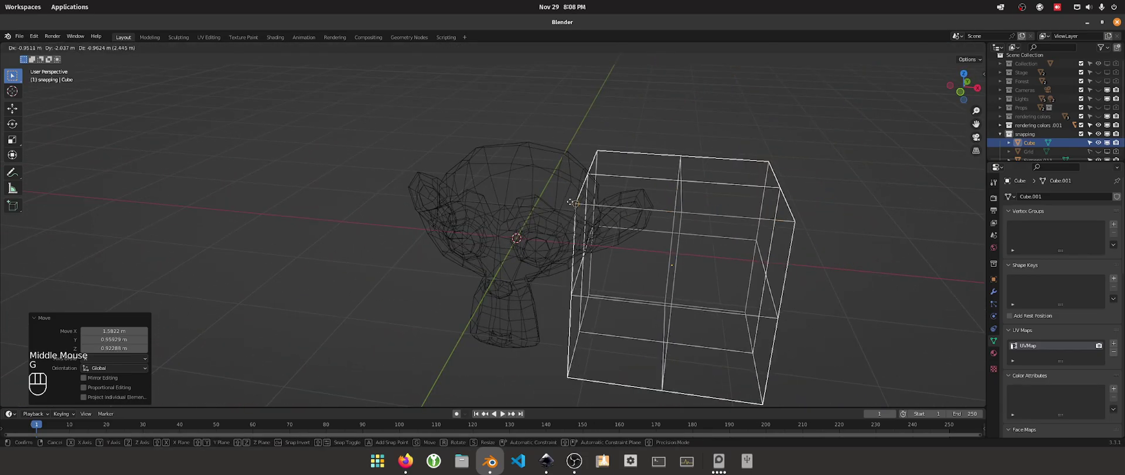
click(478, 155)
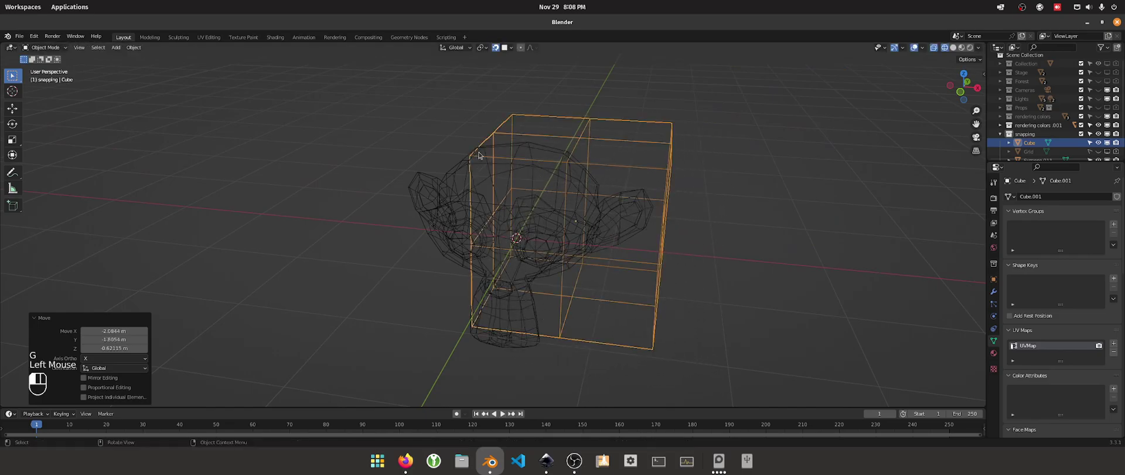
Delete the monkey mesh and add a plain 2 m cube at the origin
click(460, 184)
key(Delete)
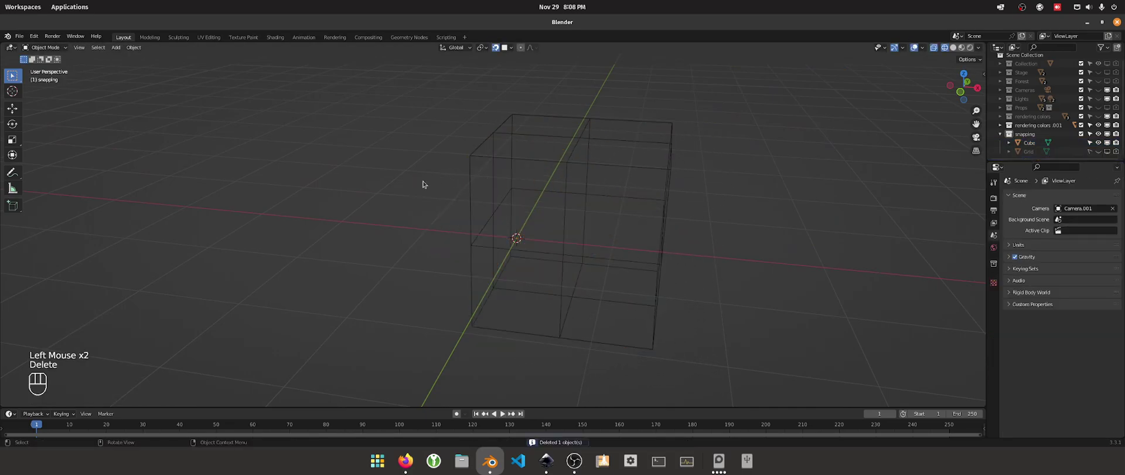
key(shift+a)
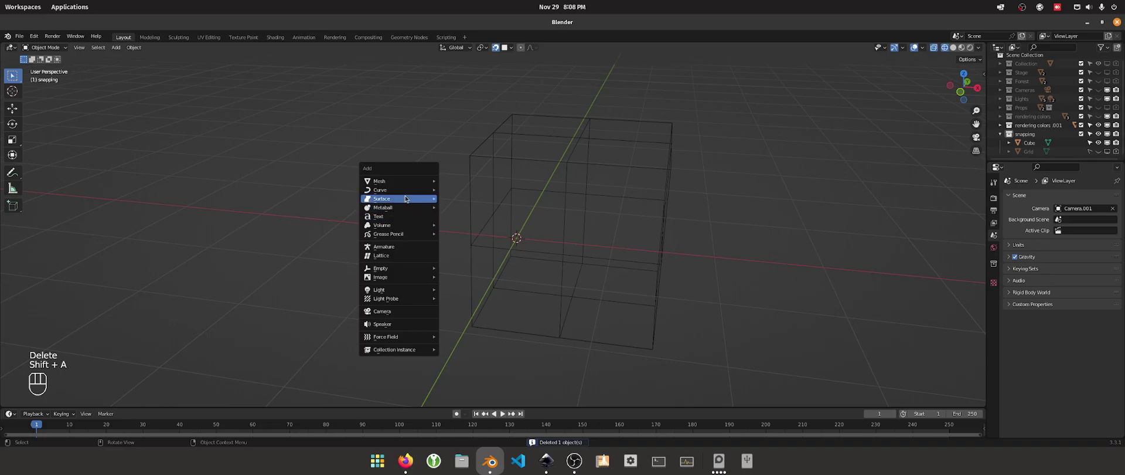
mouse_move(402, 182)
click(469, 188)
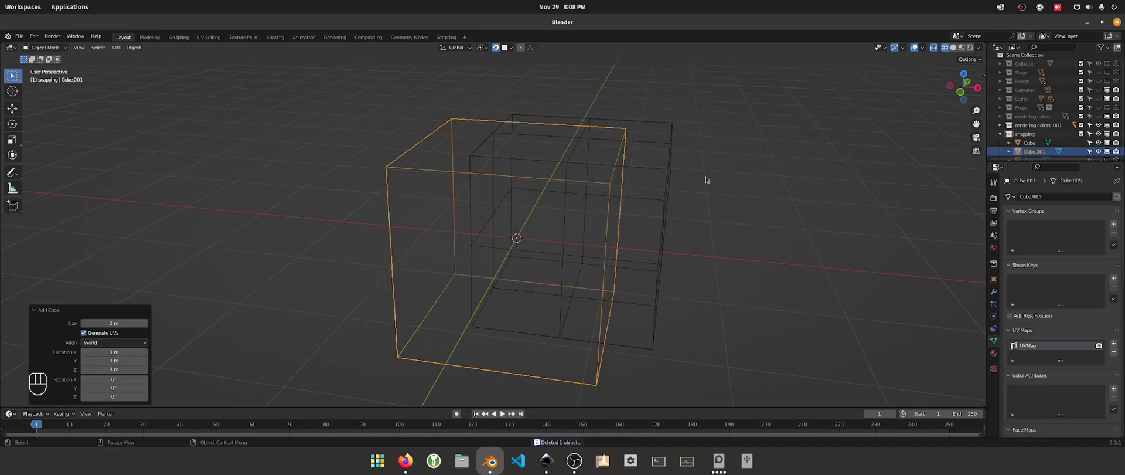
Delete the subdivided cube and add a second plain 2 m cube at the origin
click(671, 141)
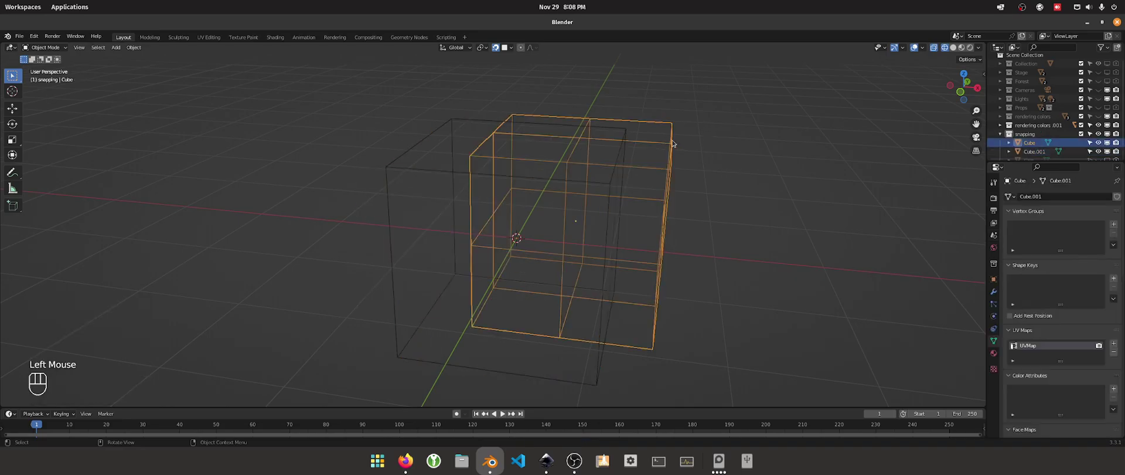
key(Delete)
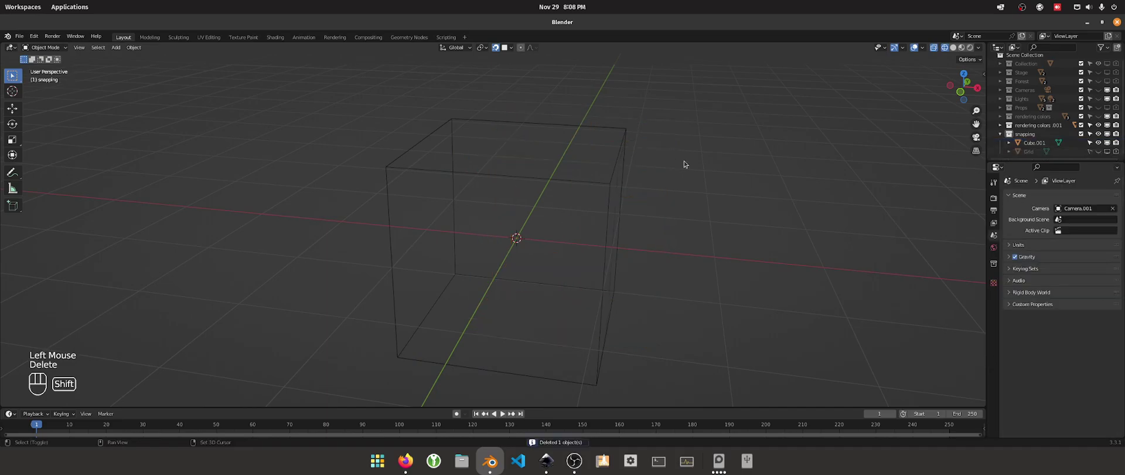
key(shift+a)
click(734, 172)
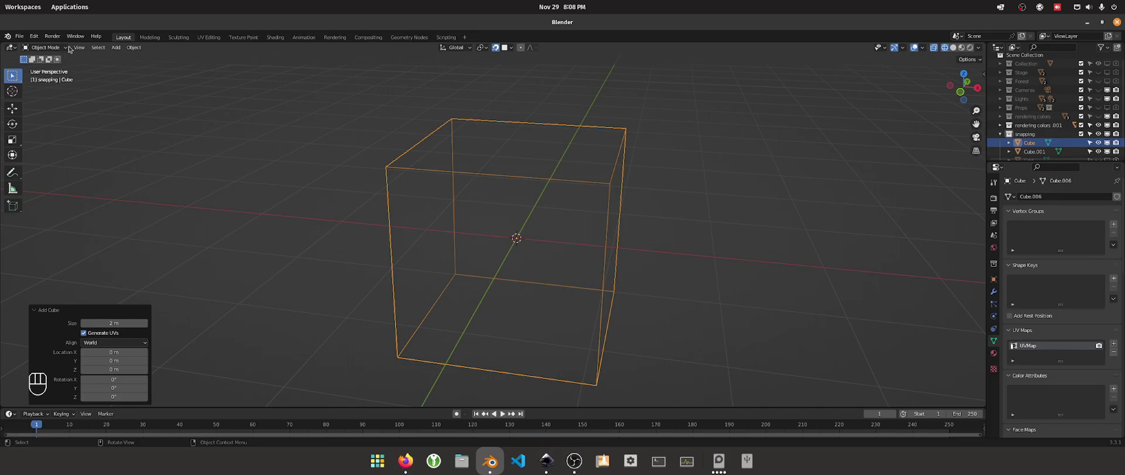
Move the second cube away from the first, about 2.04 m in X, 0.83 m in Y and 0.16 m in Z
key(g)
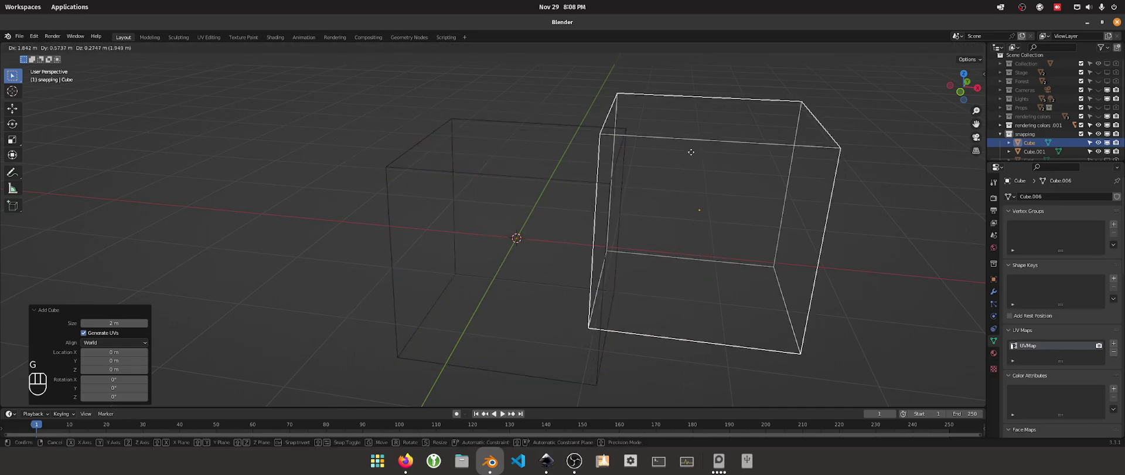
click(768, 171)
middle_drag(760, 170, 645, 184)
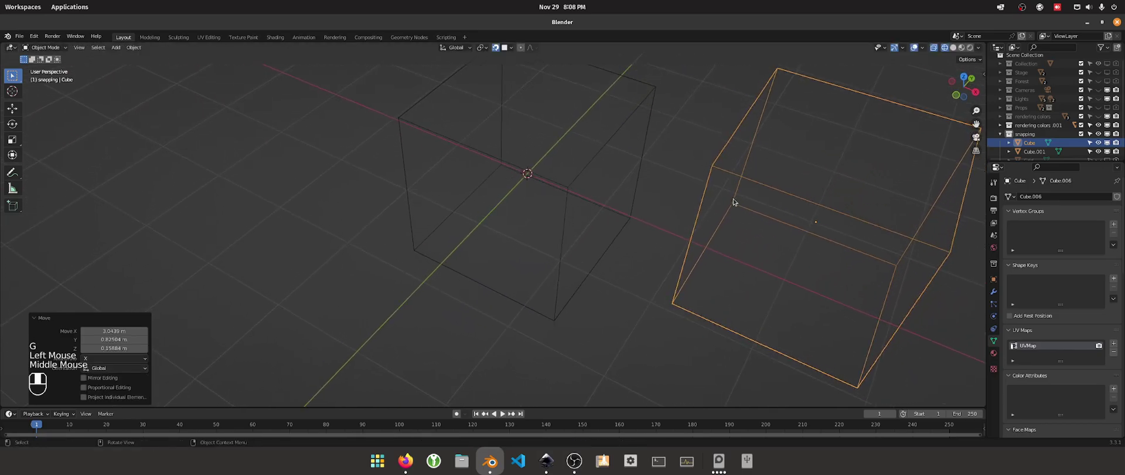
Hide the moved cube and make it visible again
key(h)
click(728, 177)
scroll(761, 131, down, 3)
scroll(761, 130, up, 3)
click(1100, 142)
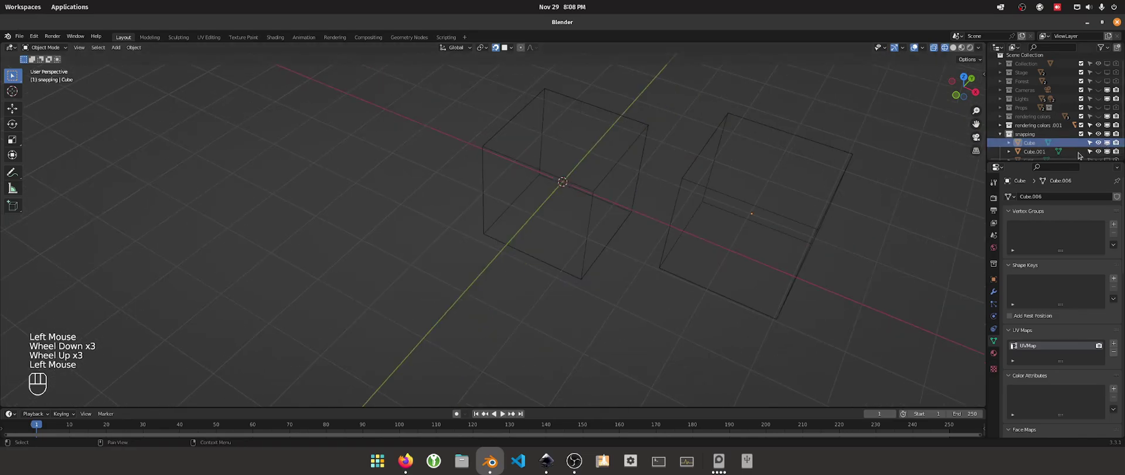
Select and hide the moved cube once more, then toggle its viewport visibility repeatedly, ending with it shown
click(809, 147)
click(804, 142)
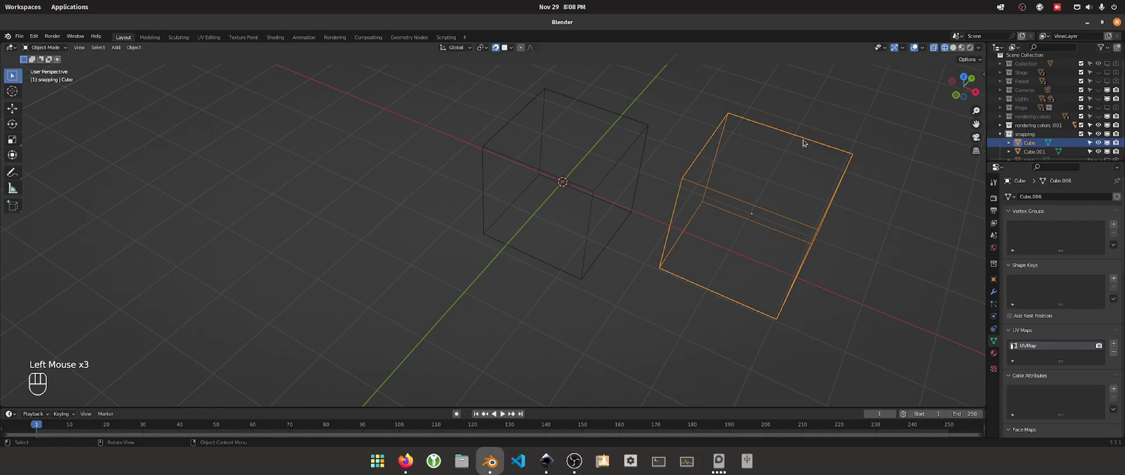
key(h)
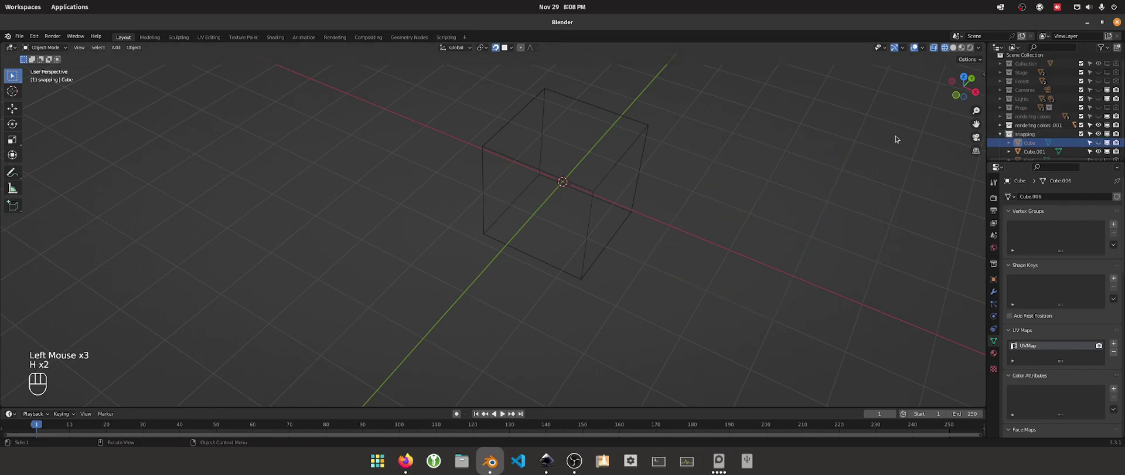
key(h)
click(1099, 143)
click(1099, 143)
click(1100, 143)
click(1099, 143)
click(1099, 143)
click(1100, 143)
click(1099, 143)
Select the moved cube and shift it back over the cube at the origin, then reposition it against that cube with face snapping
click(732, 119)
scroll(674, 143, down, 1)
middle_drag(673, 143, 699, 150)
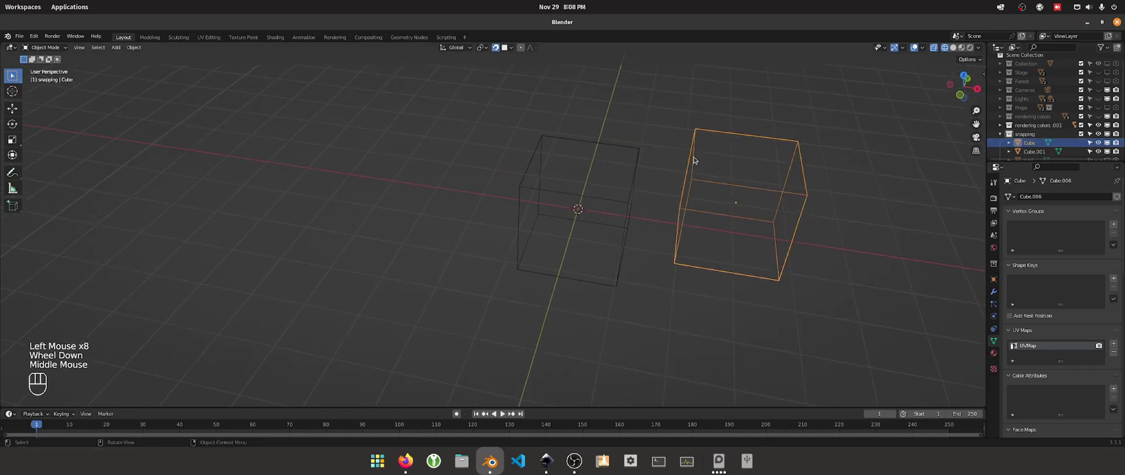
key(g)
click(578, 167)
middle_drag(578, 167, 674, 189)
key(g)
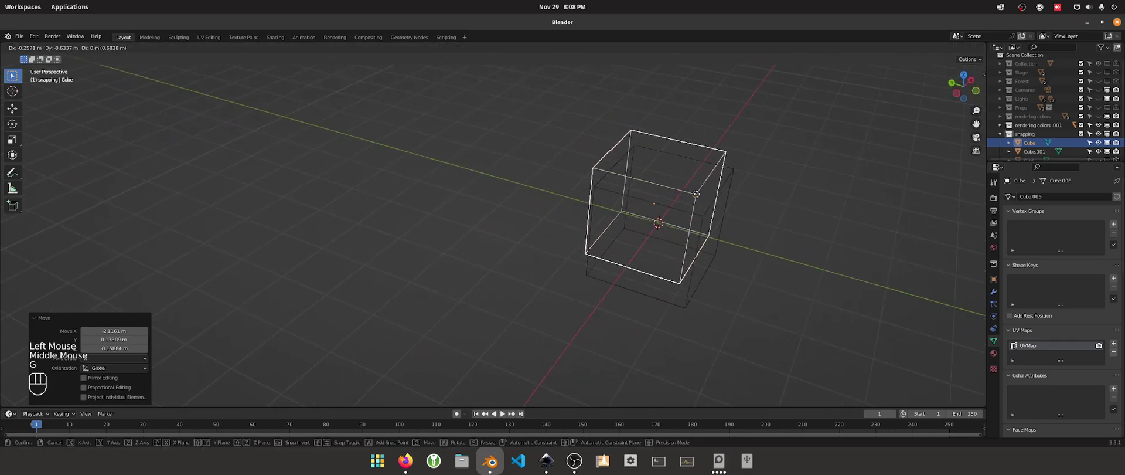
click(702, 127)
Move the cube along the Z axis, then freely by about -0.93 m in X, 0.12 m in Y and -0.22 m in Z
middle_drag(701, 127, 721, 177)
key(g)
key(z)
click(742, 164)
key(g)
click(736, 126)
Examine from several angles and distances how the moved cube sits against the cube at the origin
middle_drag(736, 126, 554, 117)
scroll(628, 154, up, 3)
scroll(578, 252, up, 1)
middle_drag(578, 251, 595, 286)
scroll(618, 216, down, 3)
scroll(618, 217, down, 2)
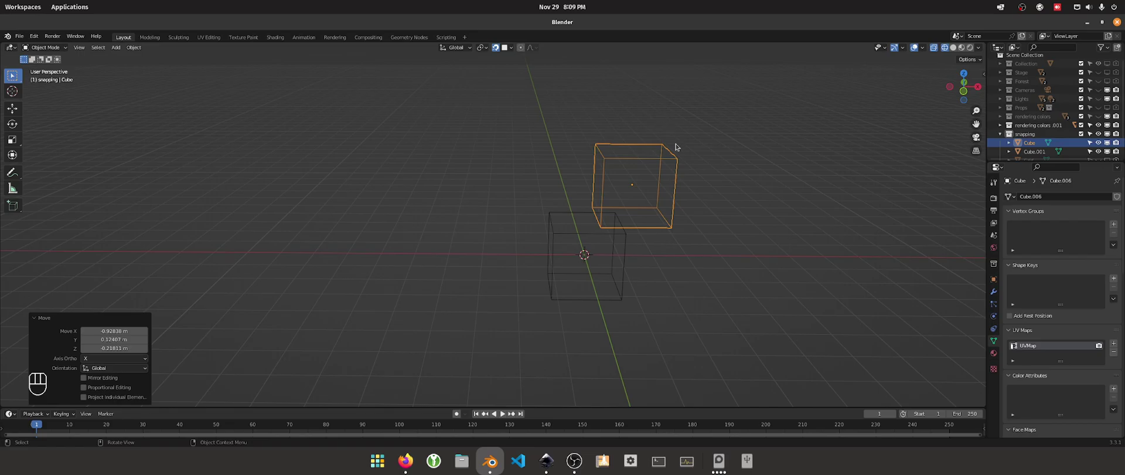
scroll(680, 189, up, 2)
middle_drag(701, 181, 655, 197)
scroll(646, 185, down, 3)
scroll(646, 185, up, 2)
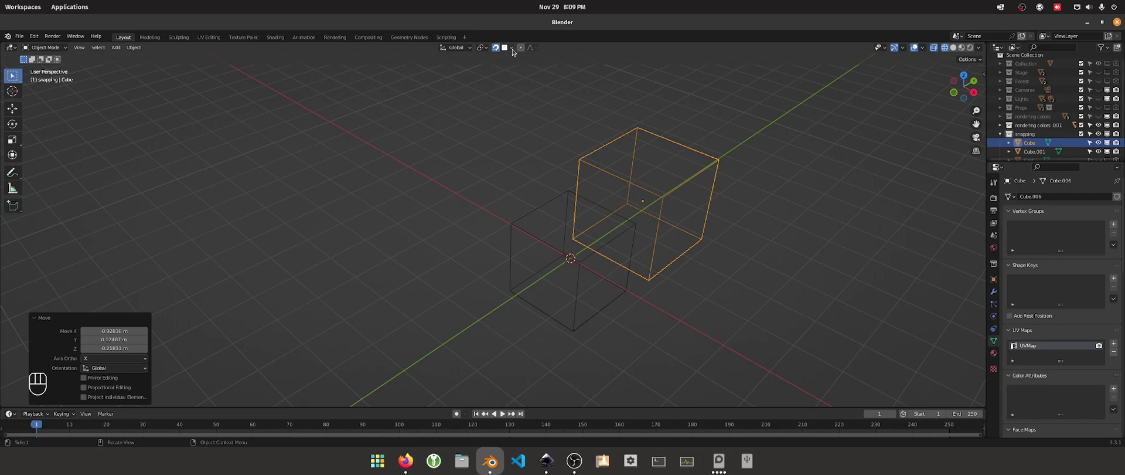
Open the snapping options to review the available snap targets, then deselect the cube
middle_click(675, 177)
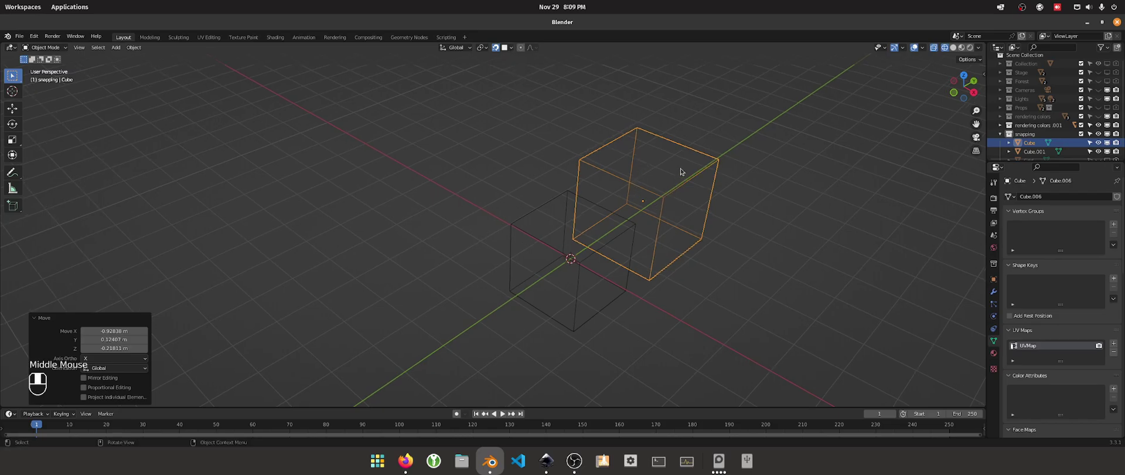
click(507, 48)
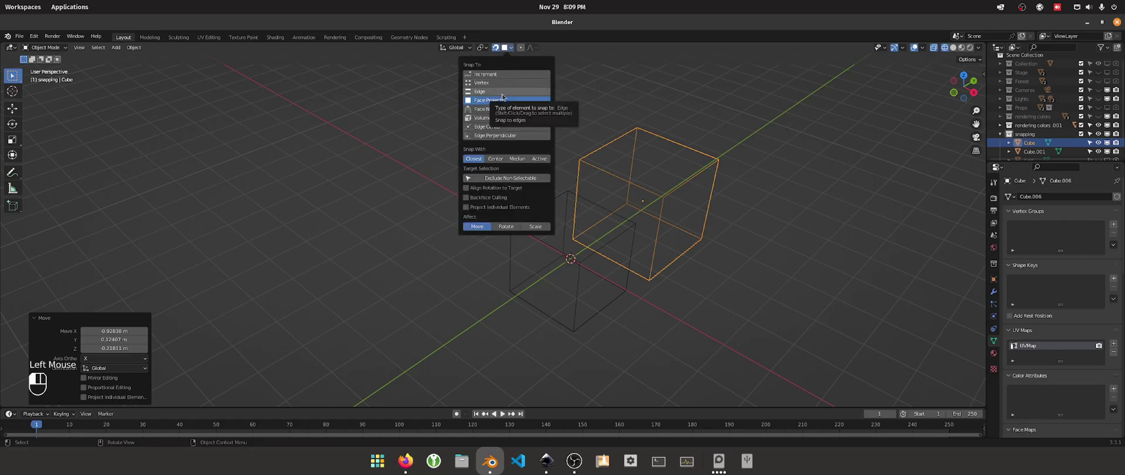
click(509, 119)
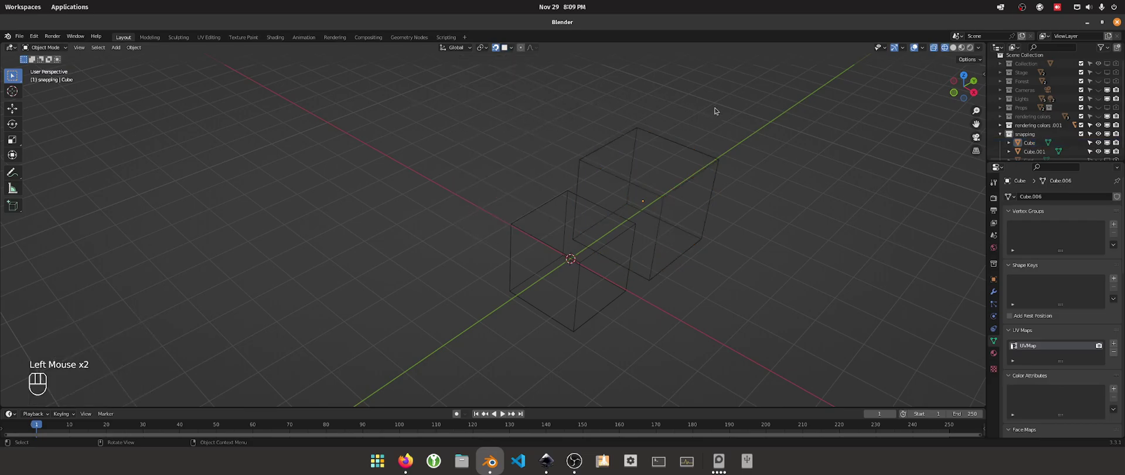